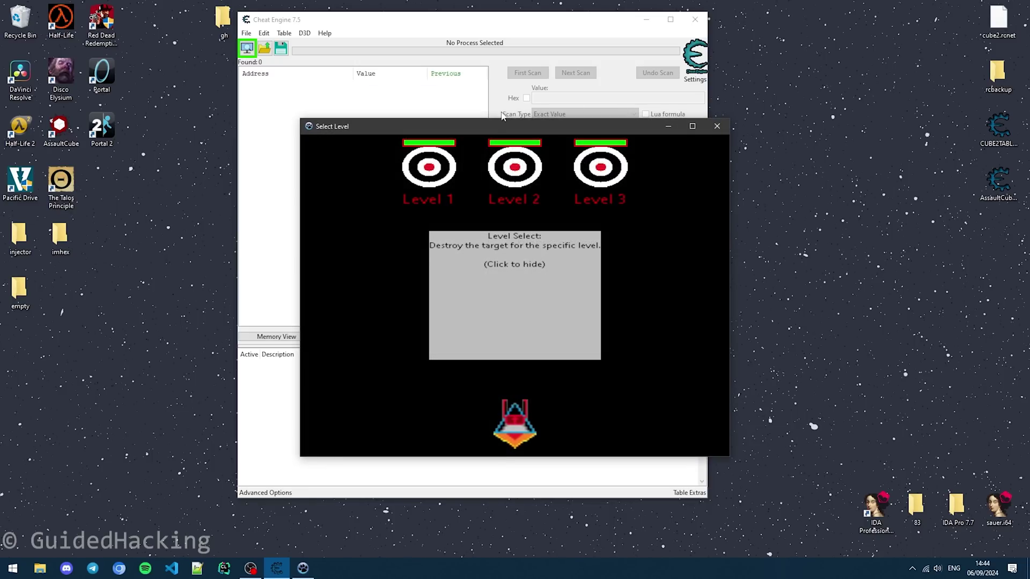
Step: Attach Cheat Engine to the 000035D0-Select Level process, then begin Level 1 in the game
left_click_drag(488, 129, 729, 93)
left_click(304, 33)
left_click(247, 47)
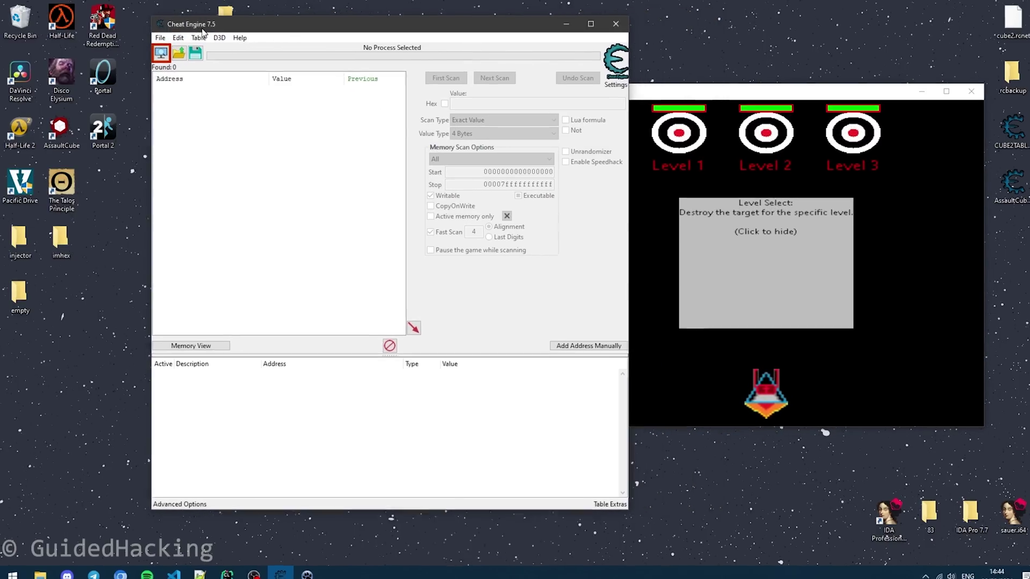
left_click(247, 47)
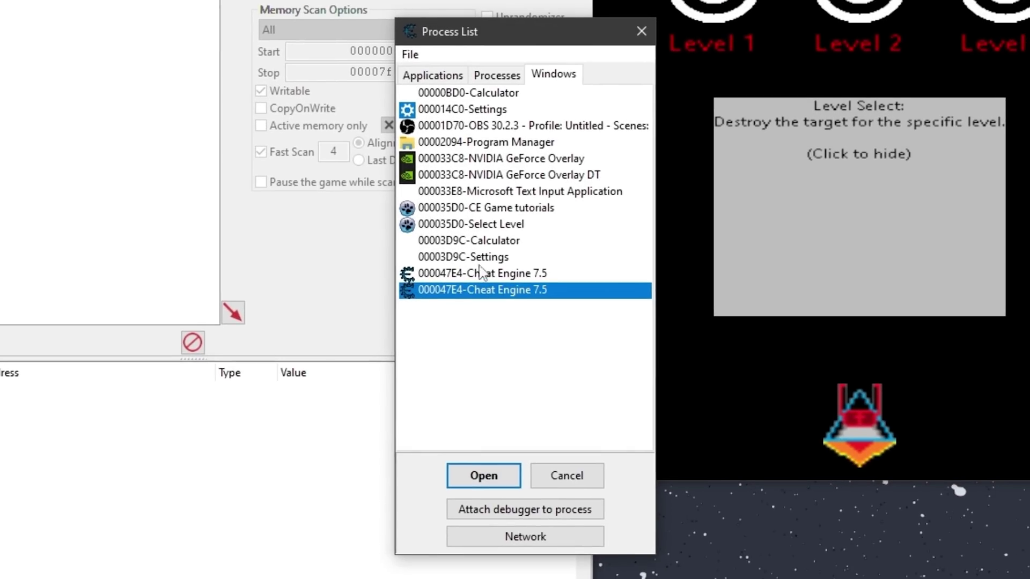
double_click(453, 224)
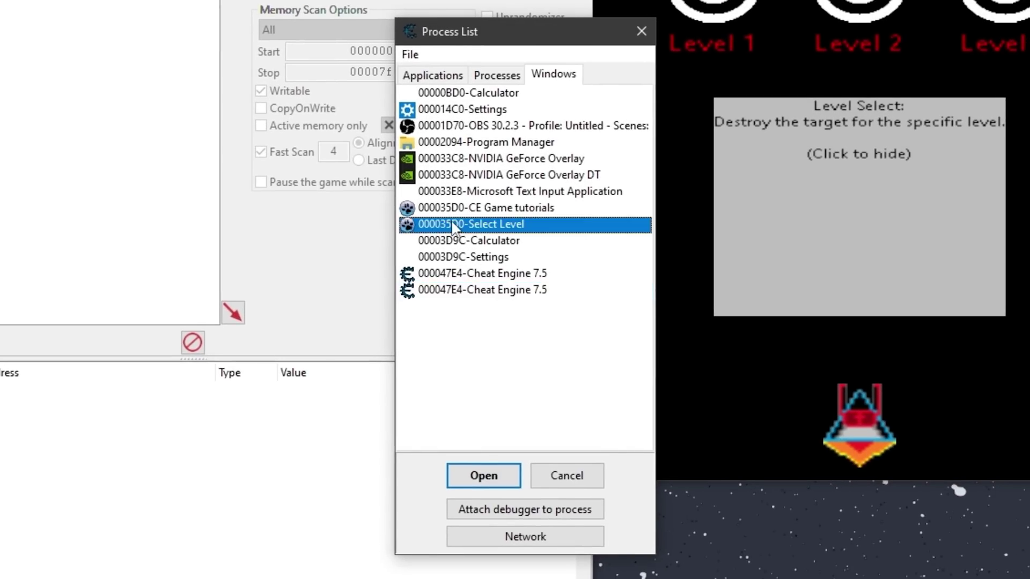
left_click(833, 153)
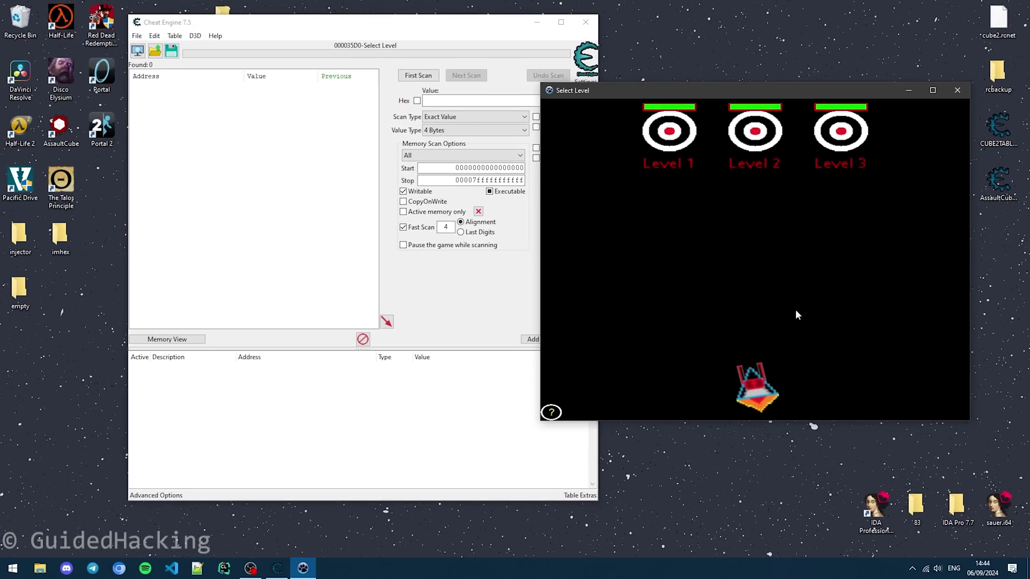
key("space")
key("space")
key("space")
key("space")
key("space")
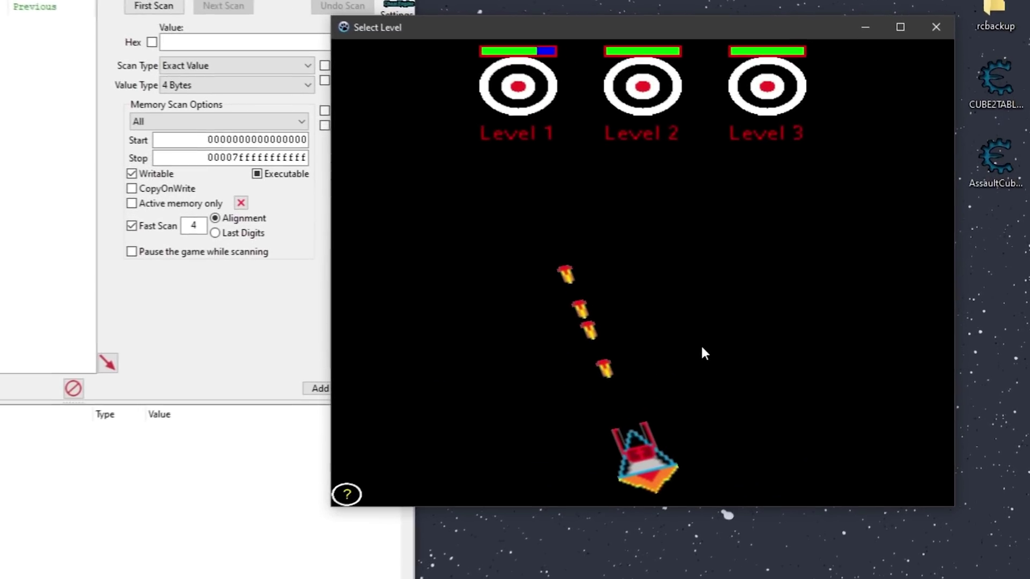
Step: Shoot the Level 1 target, dismiss the Step 1 info box, and keep firing at the target
key("space")
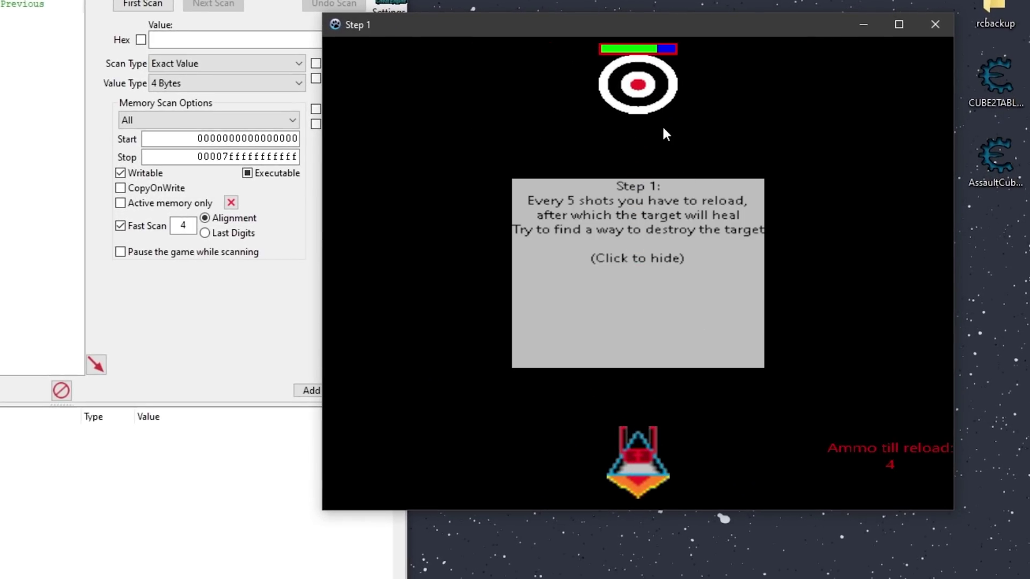
left_click(612, 259)
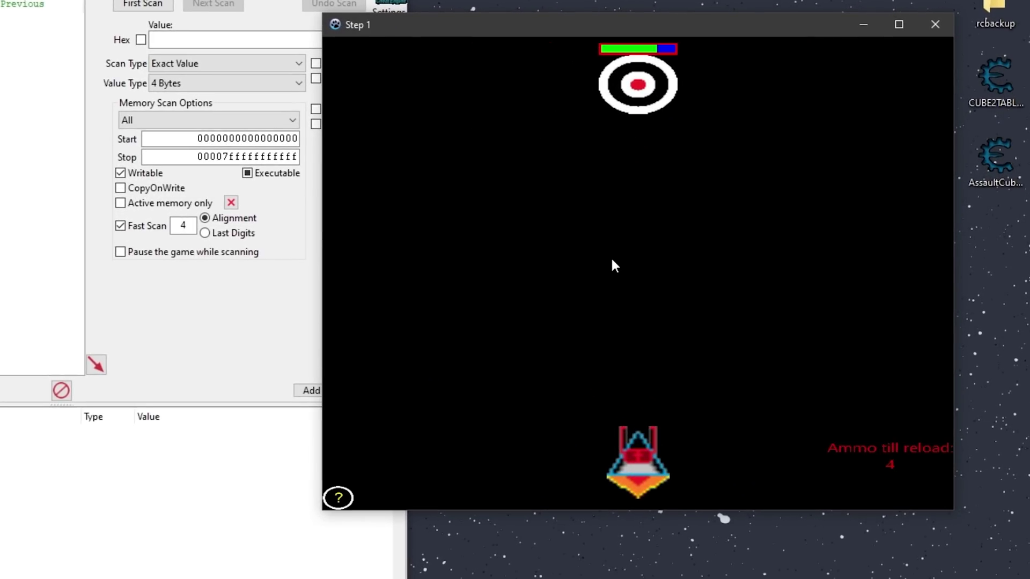
key("space")
key("space")
key("space")
key("space")
key("space")
key("space")
key("space")
key("space")
key("space")
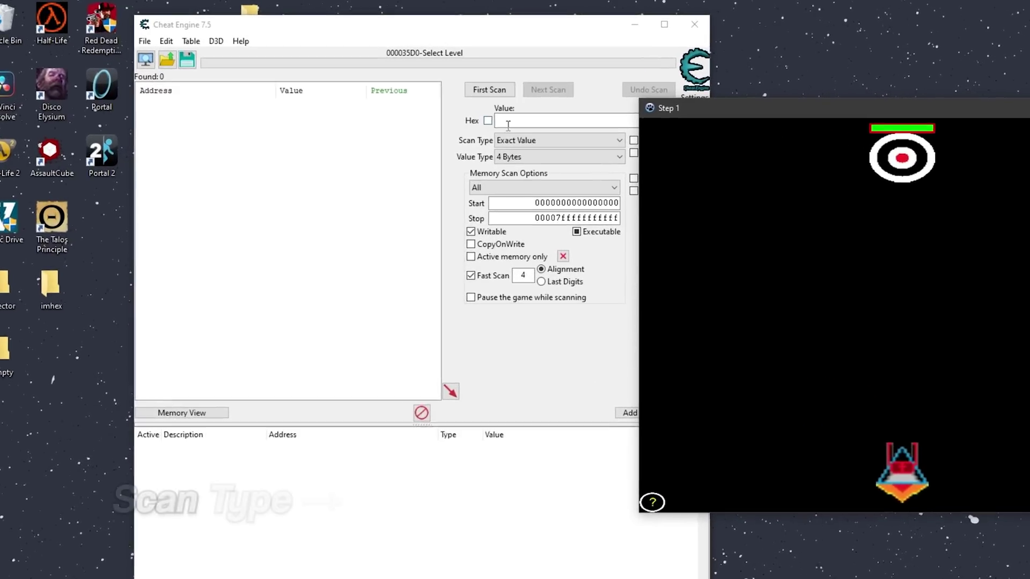
left_click(194, 63)
Step: Run an Unknown initial value first scan, then a Decreased value next scan
left_click(595, 218)
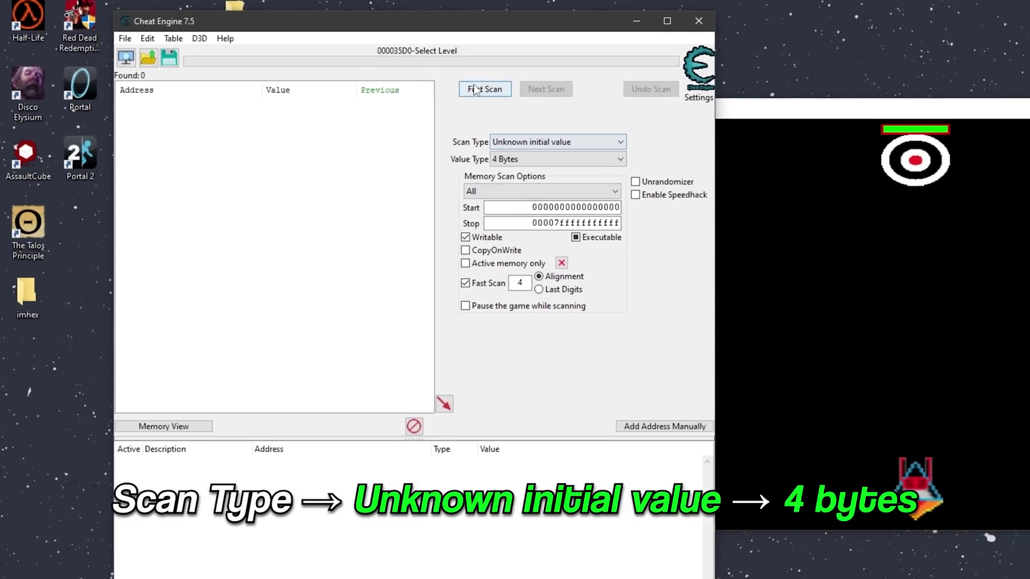
left_click(475, 89)
left_click(961, 261)
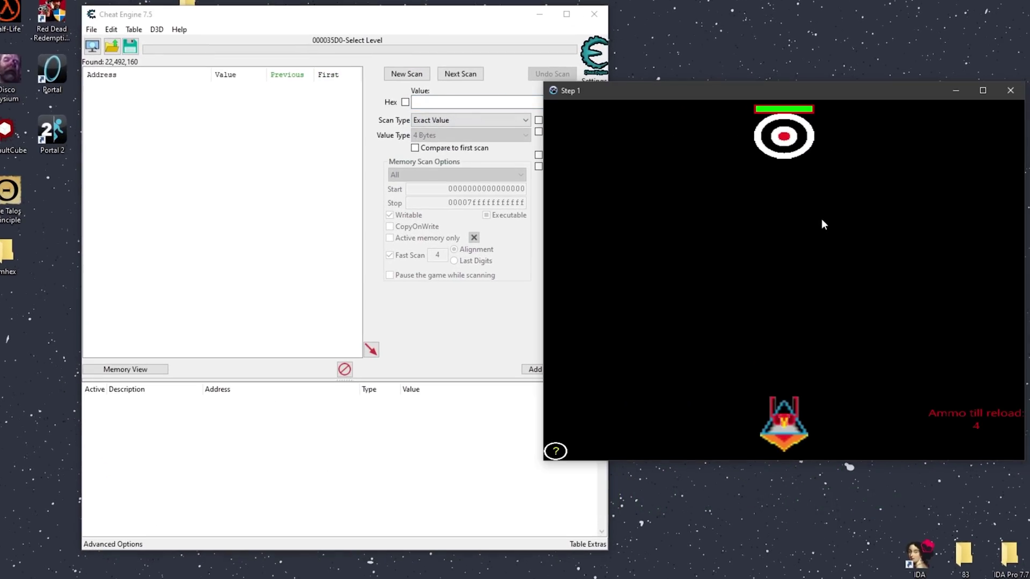
left_click(338, 185)
left_click(471, 121)
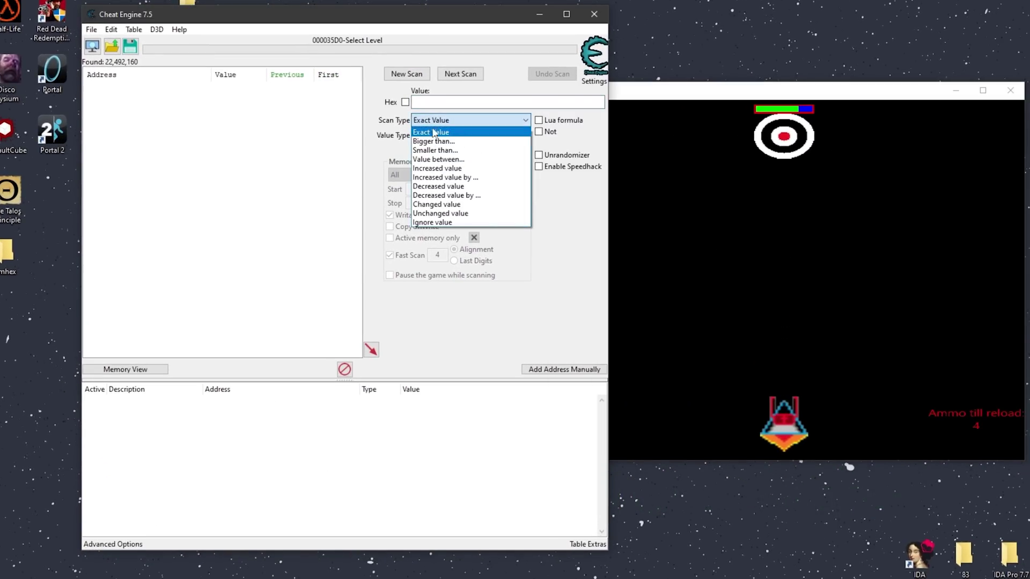
left_click(437, 187)
left_click(460, 73)
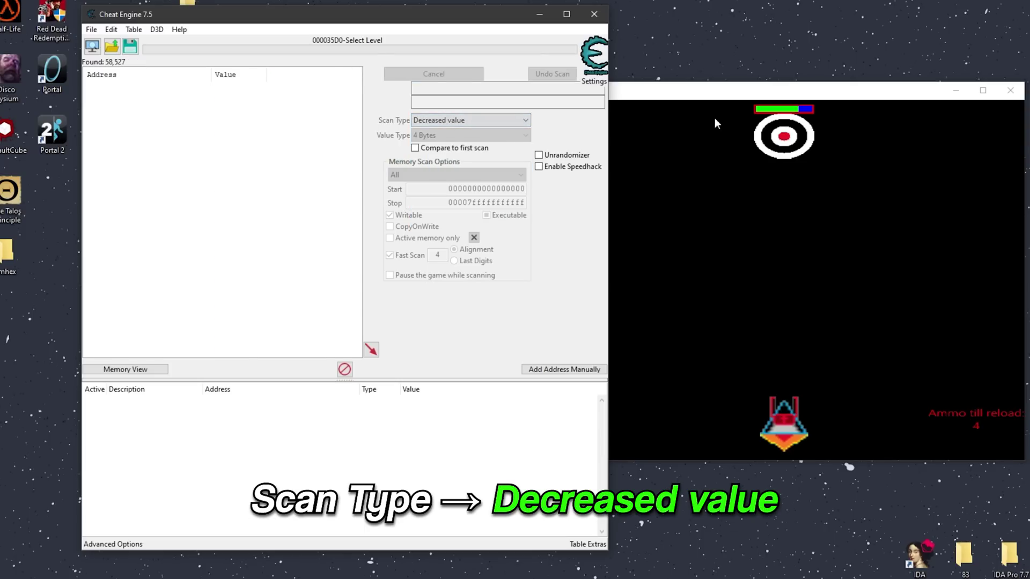
Step: Shoot the target between Decreased value rescans, narrowing results to 246 and picking 015BD710
left_click(1007, 264)
key("space")
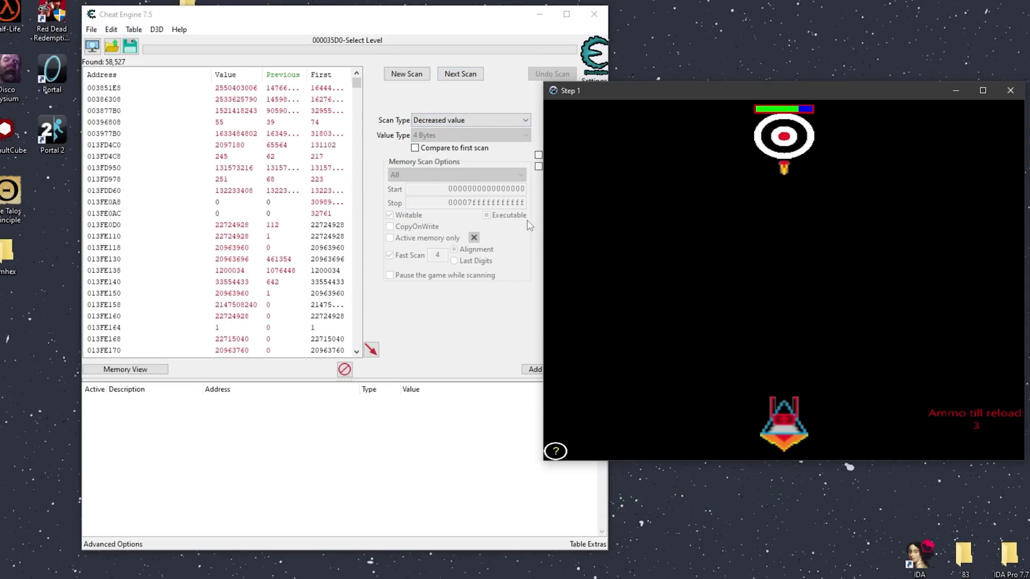
left_click(458, 73)
left_click(582, 223)
key("space")
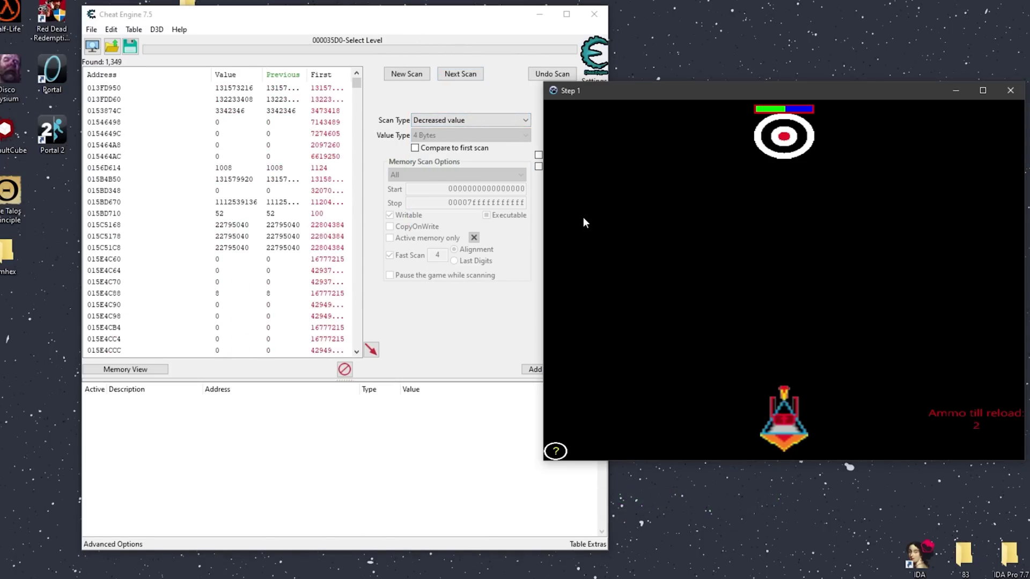
left_click(475, 74)
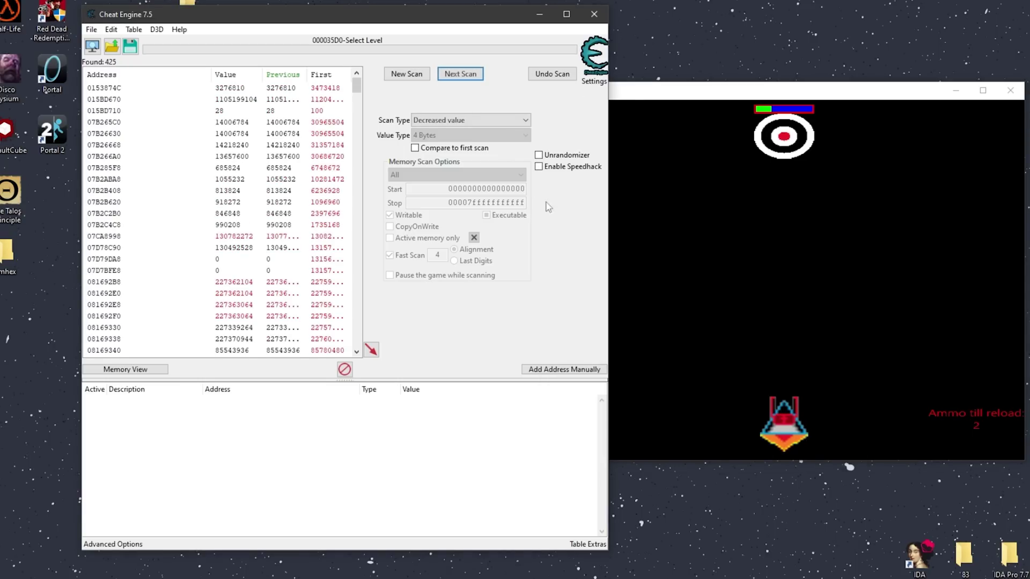
left_click(617, 171)
key("space")
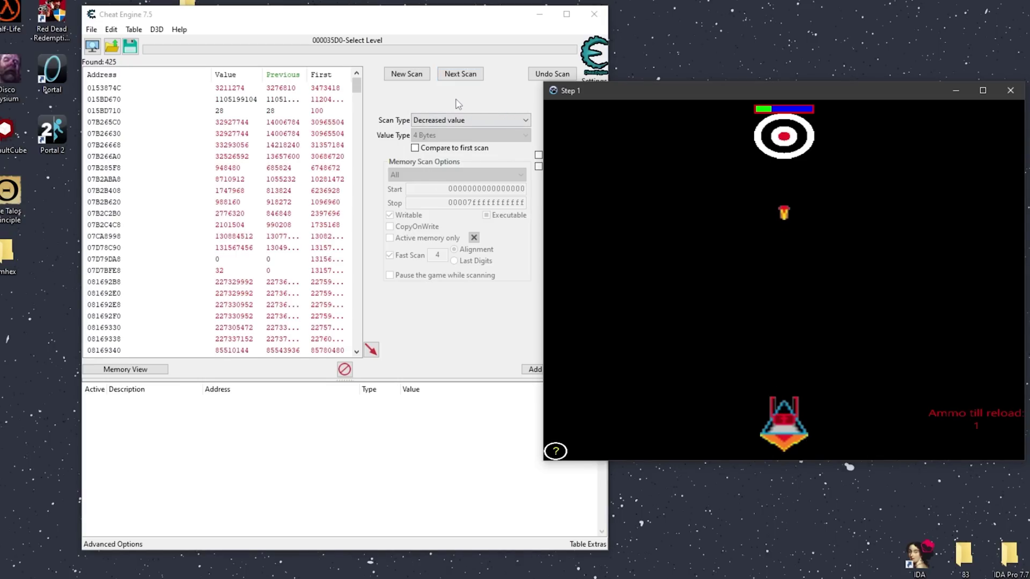
left_click(462, 75)
left_click(577, 90)
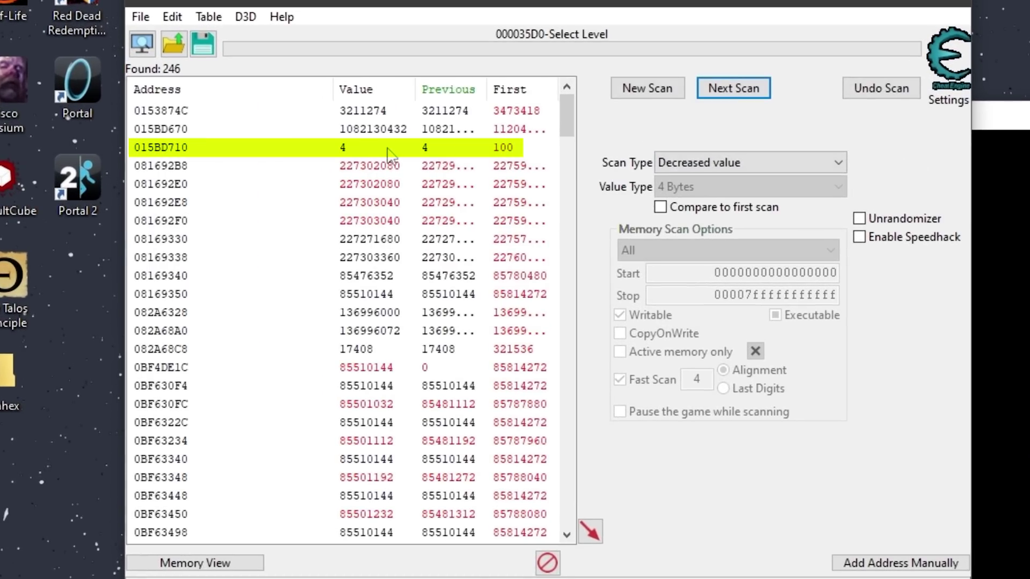
left_click(314, 135)
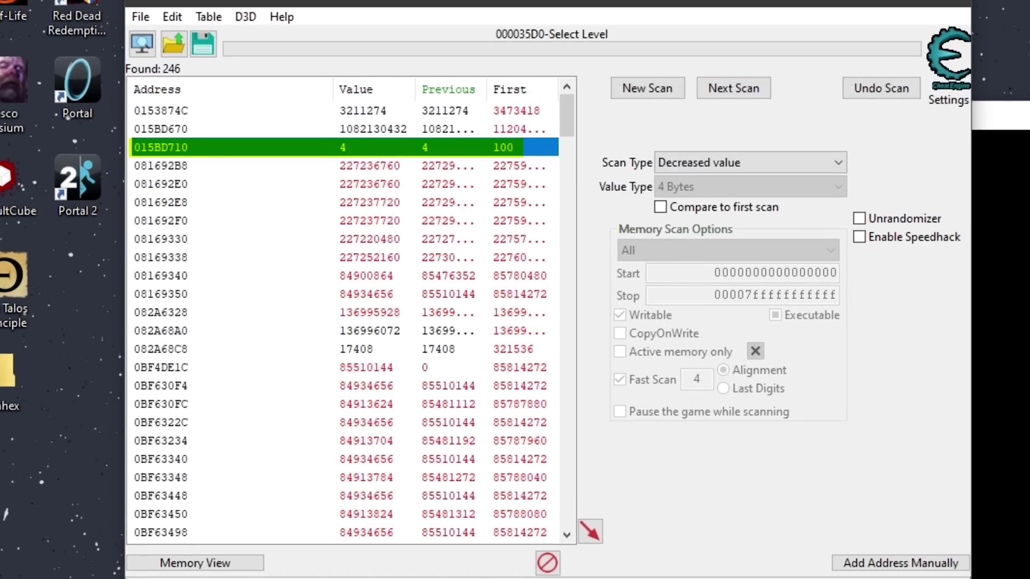
left_click(998, 252)
key("space")
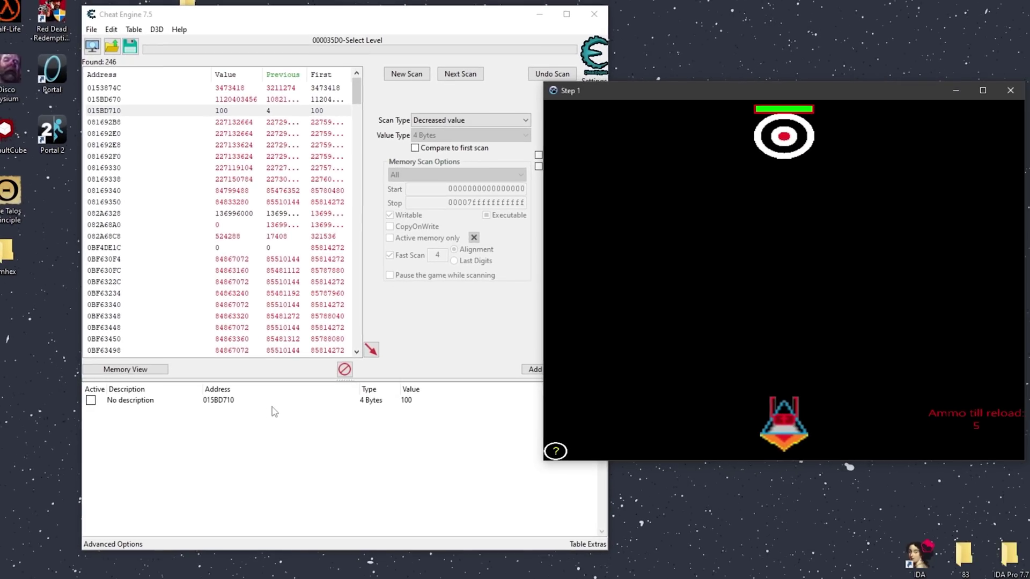
Step: Set 015BD710's value to 1, destroy the target with one shot, and dismiss the messages
left_click(304, 414)
left_click(426, 403)
double_click(427, 406)
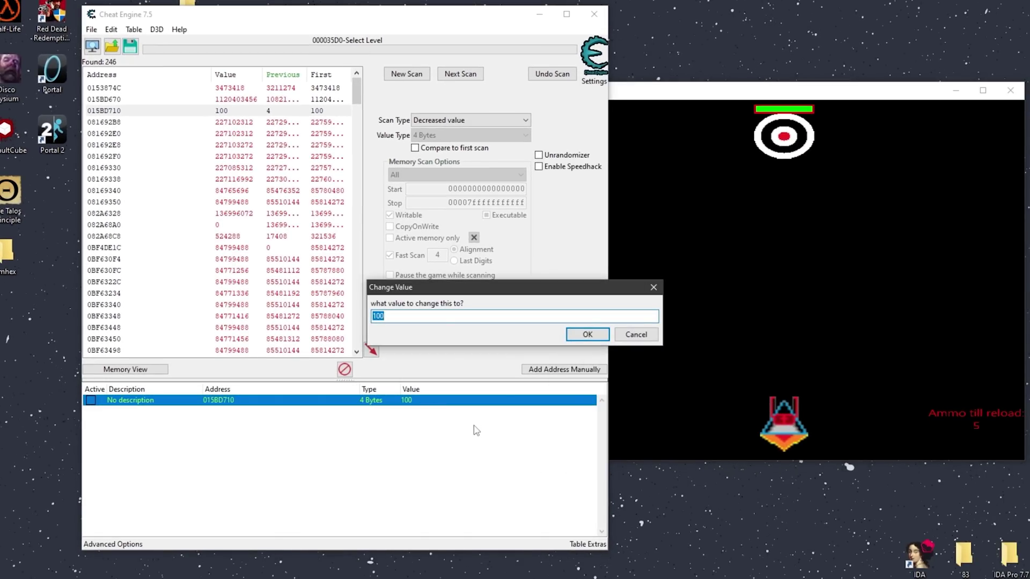
type("1")
key("Return")
left_click(841, 272)
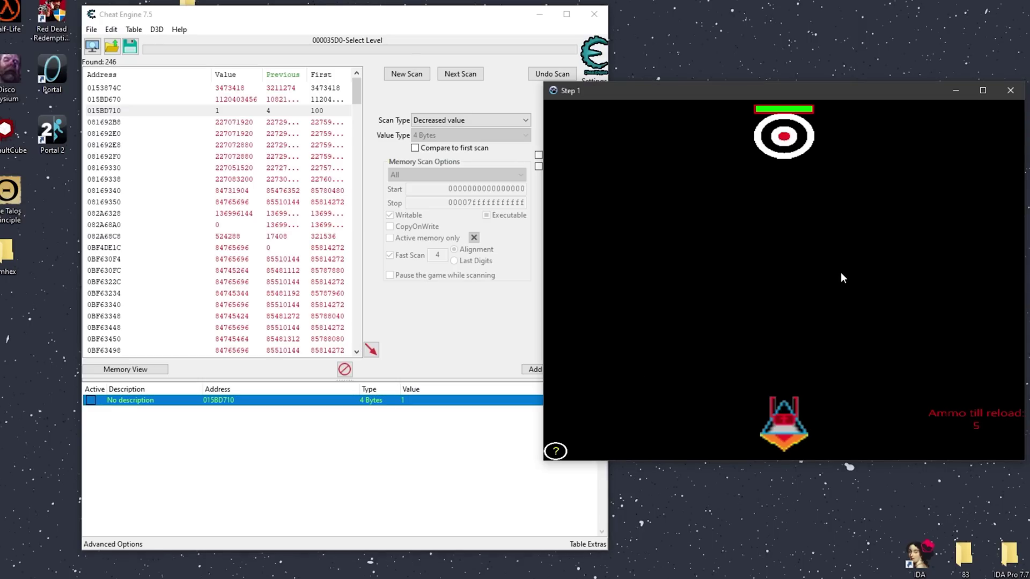
key("space")
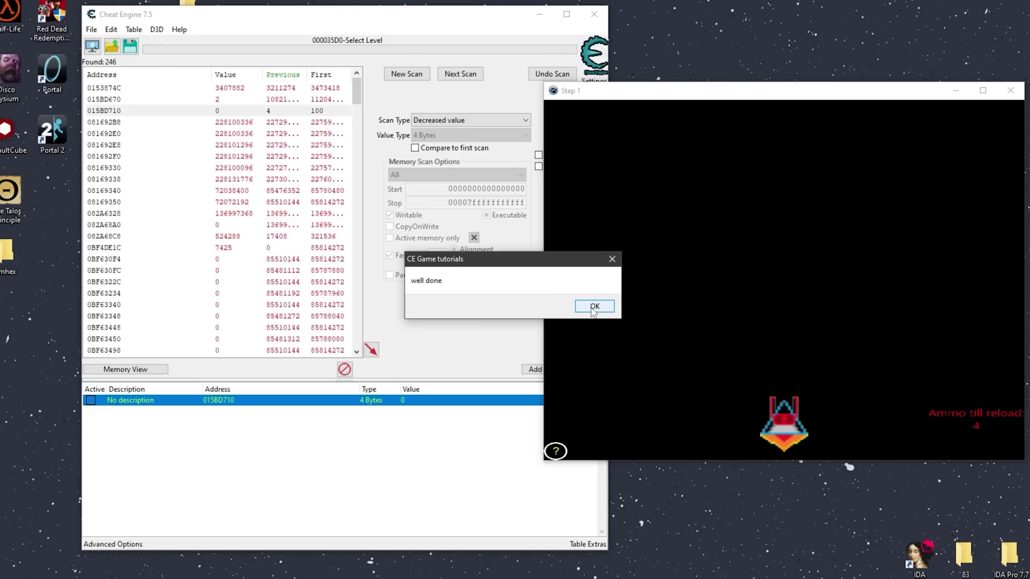
left_click(594, 306)
left_click(783, 299)
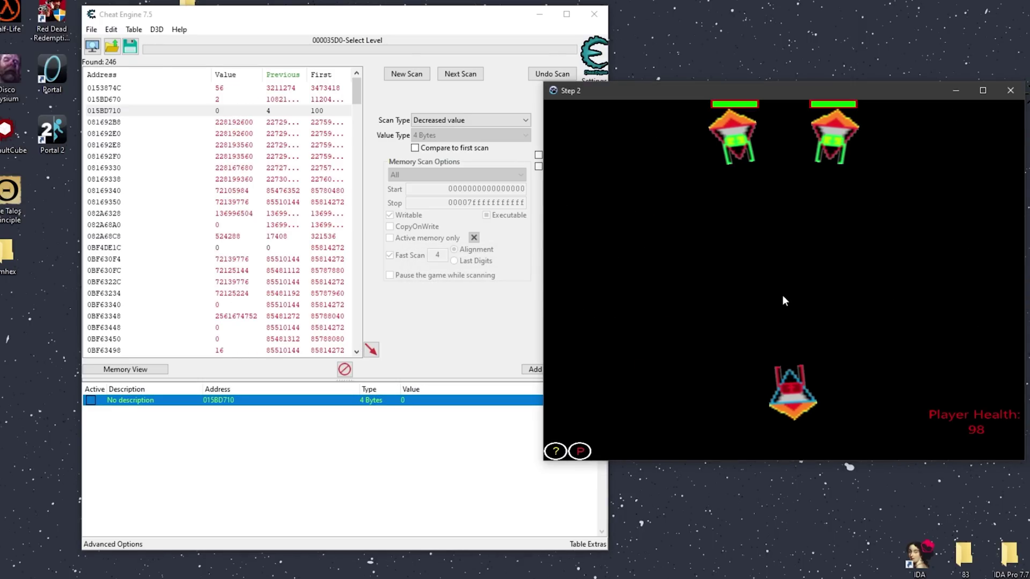
Step: Start a new Exact Value scan for the player's health of 94
key("Up")
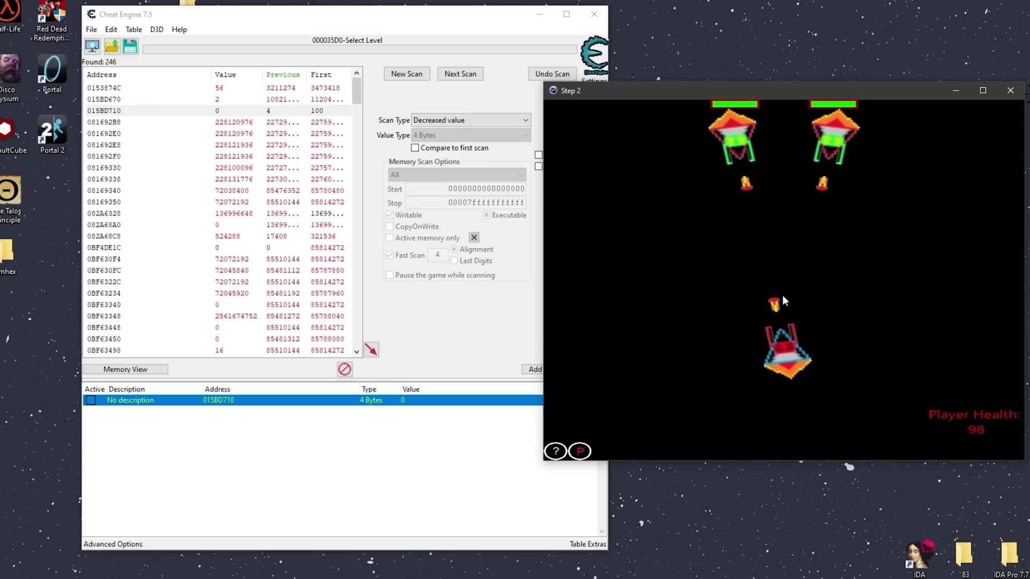
key("space")
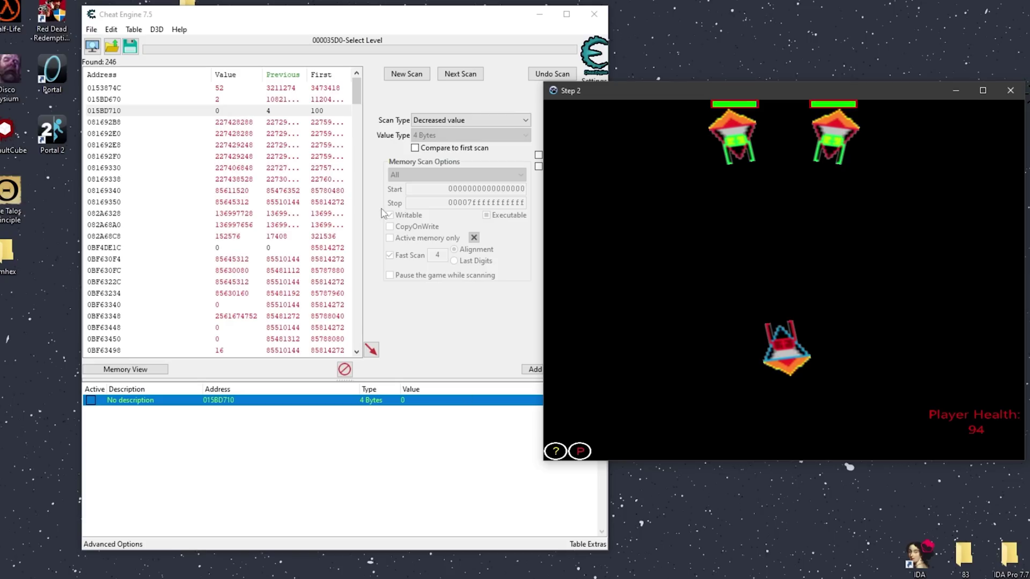
left_click(407, 74)
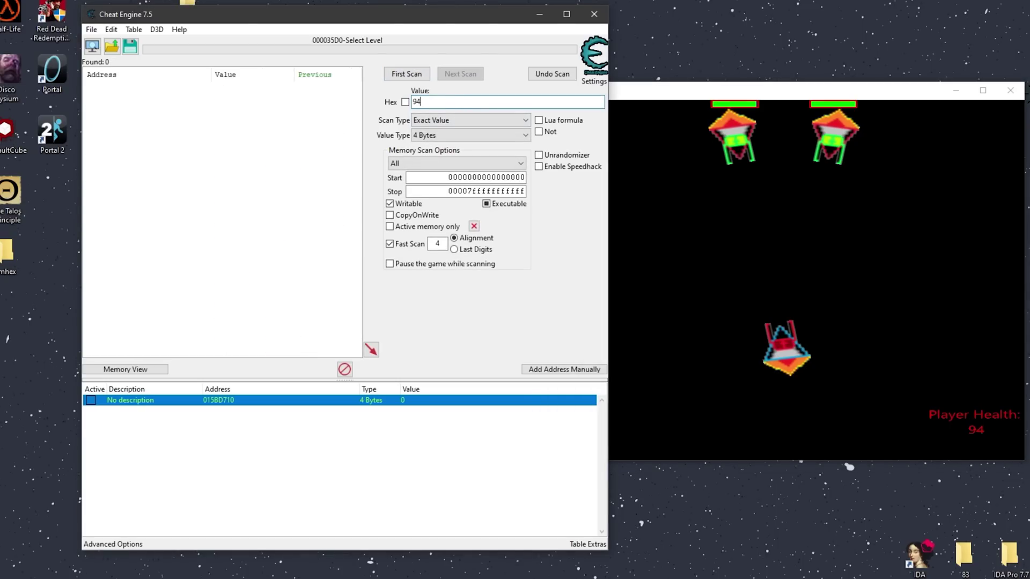
key("Return")
Step: Take damage, rescan for health 90, and add 015AD340 to the address table
left_click(905, 371)
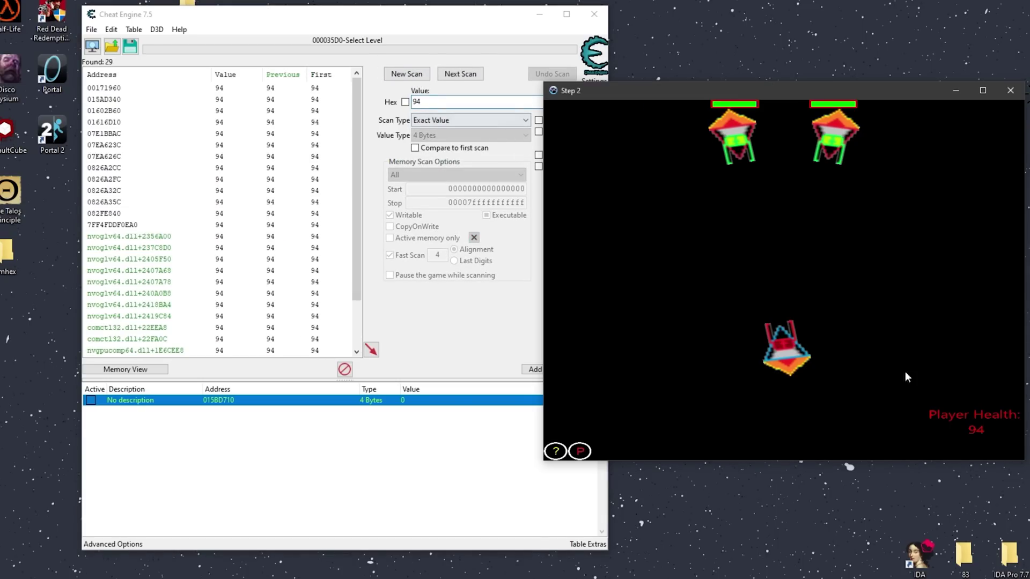
key("space")
key("w")
left_click_drag(435, 102, 378, 106)
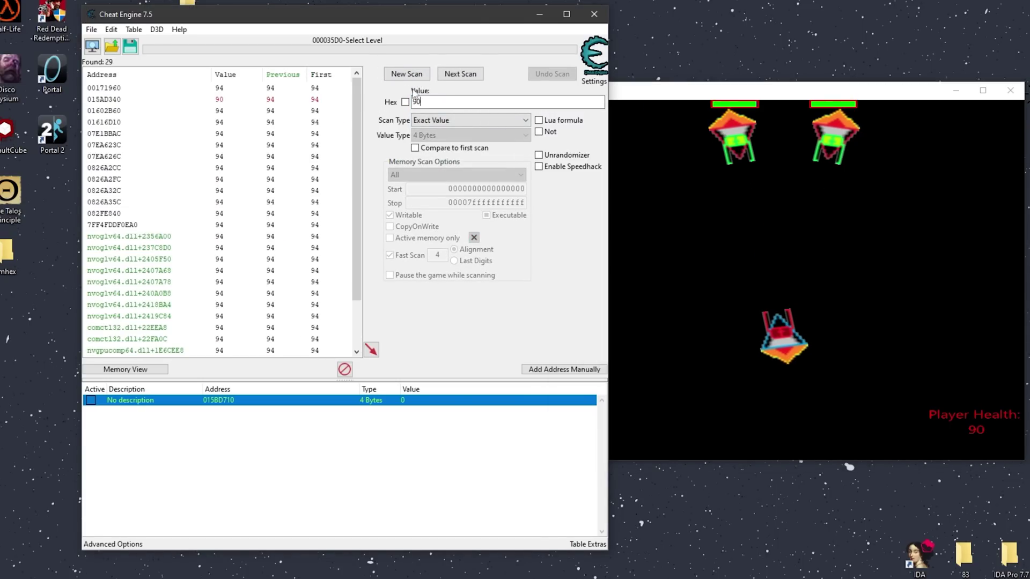
type("90")
key("Return")
double_click(104, 88)
left_click(204, 411)
right_click(228, 411)
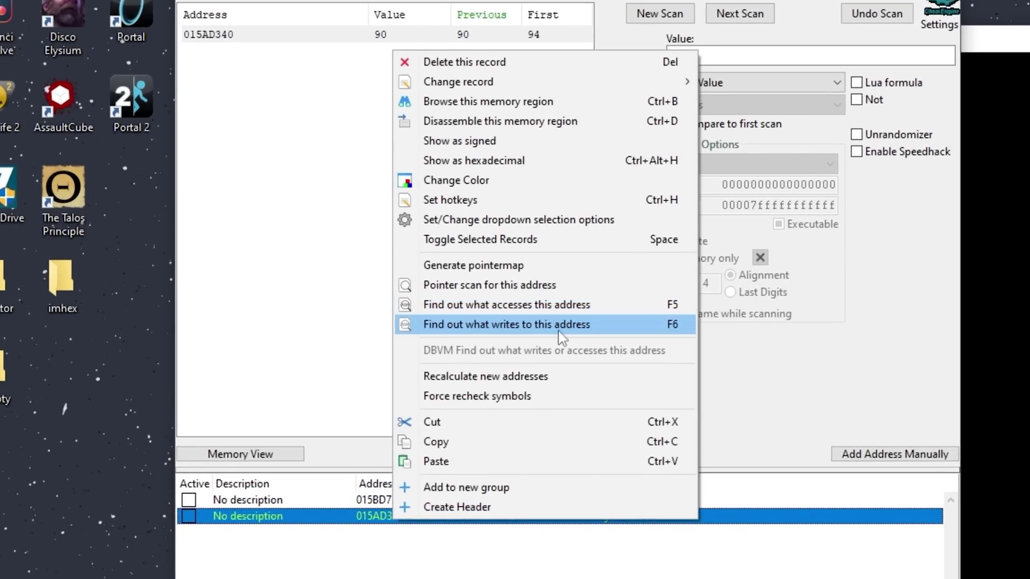
Step: Find what writes to 015AD340, revealing sub [rax+60],edx with RAX 15AD2E0
left_click(560, 329)
left_click(799, 365)
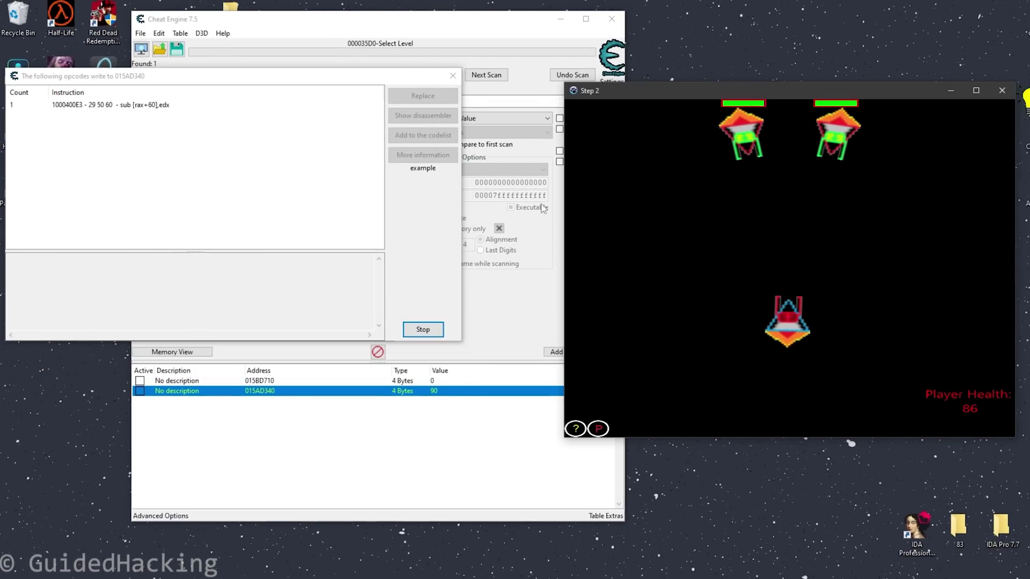
left_click_drag(348, 17, 459, 7)
left_click_drag(137, 80, 137, 45)
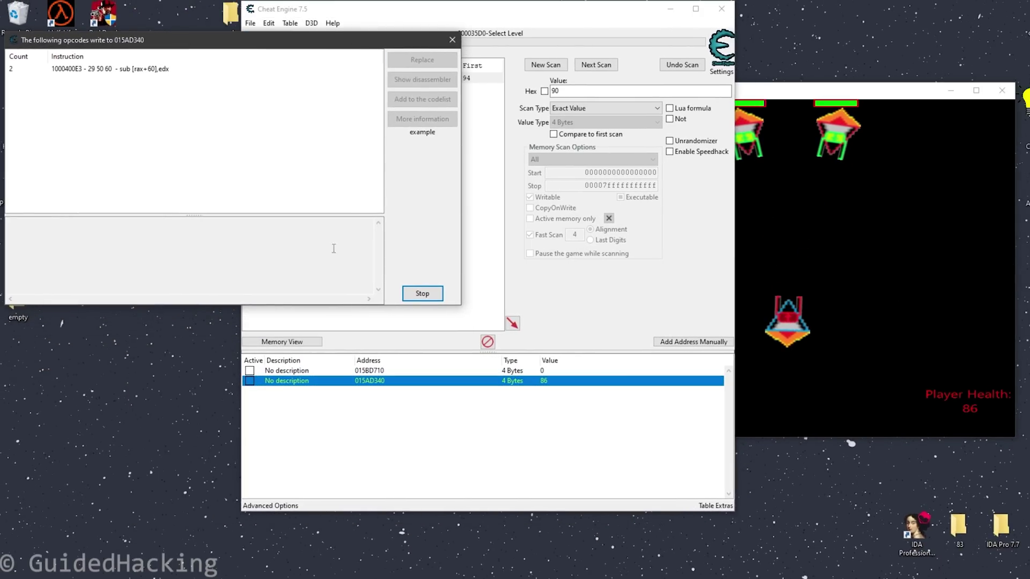
left_click(869, 308)
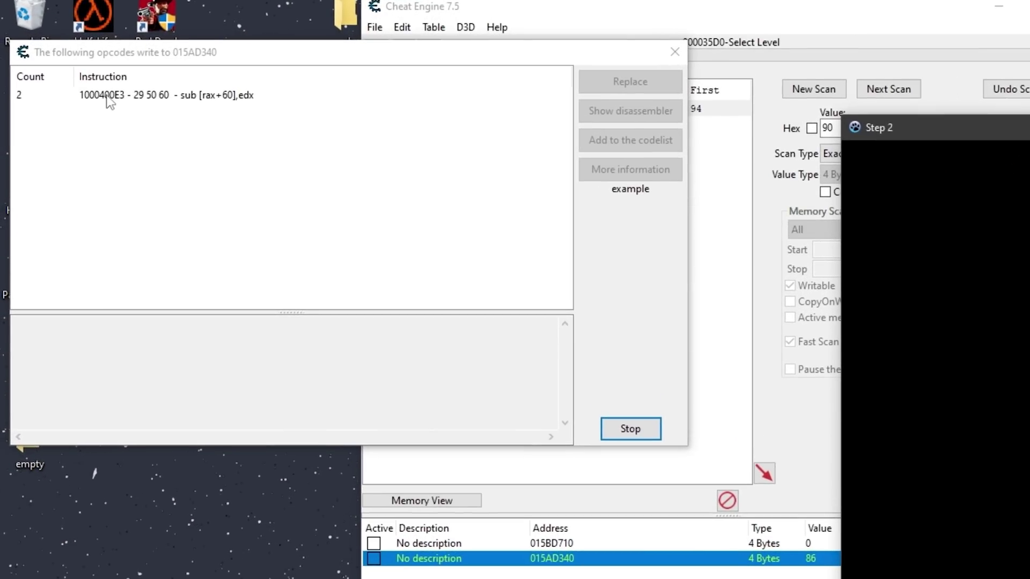
left_click(96, 87)
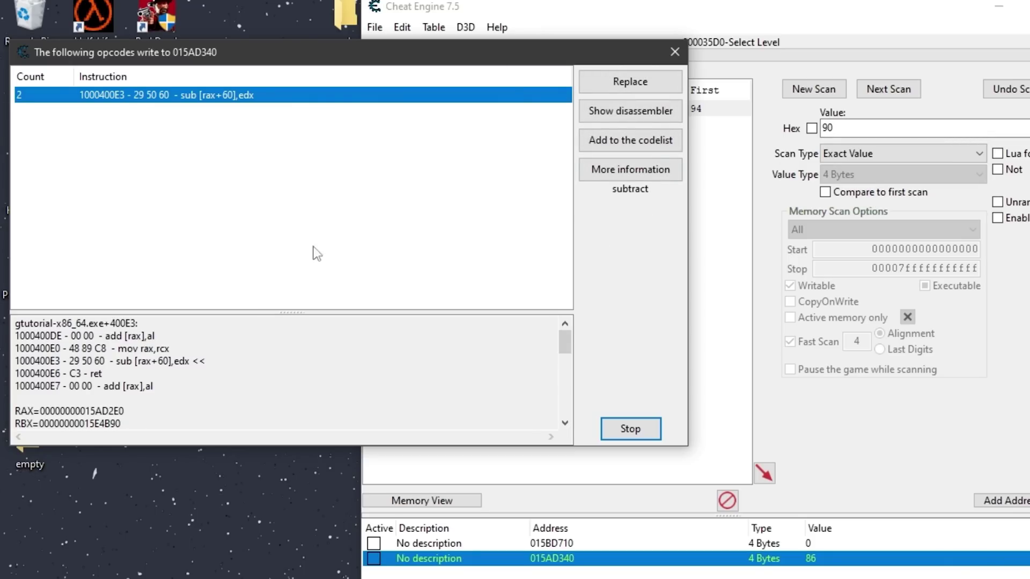
scroll(161, 375, "down", 1)
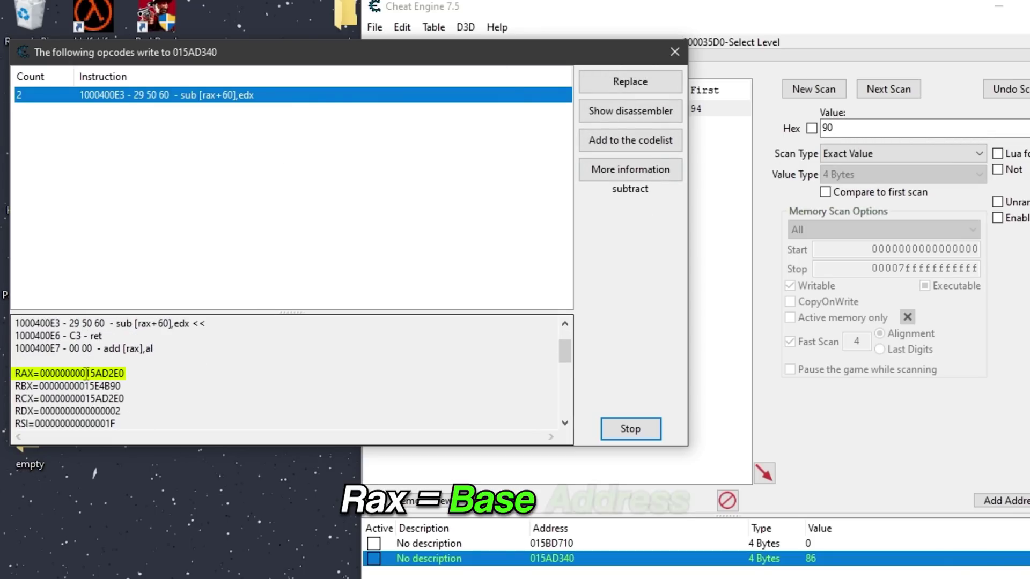
left_click_drag(85, 374, 134, 373)
Step: Return to the game, then back to the scanner and start a New Scan
key("alt+Tab")
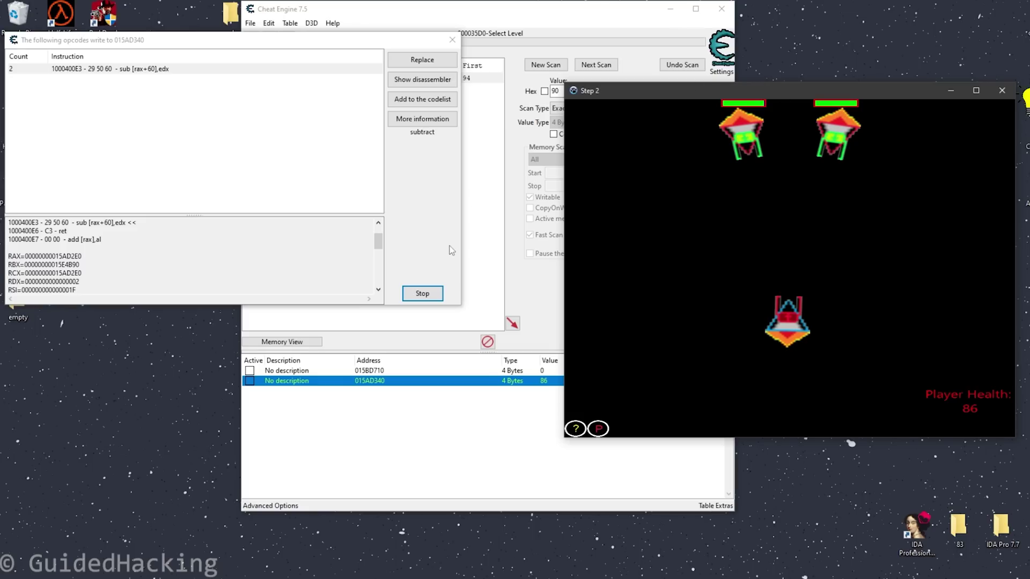
left_click(522, 245)
left_click(544, 65)
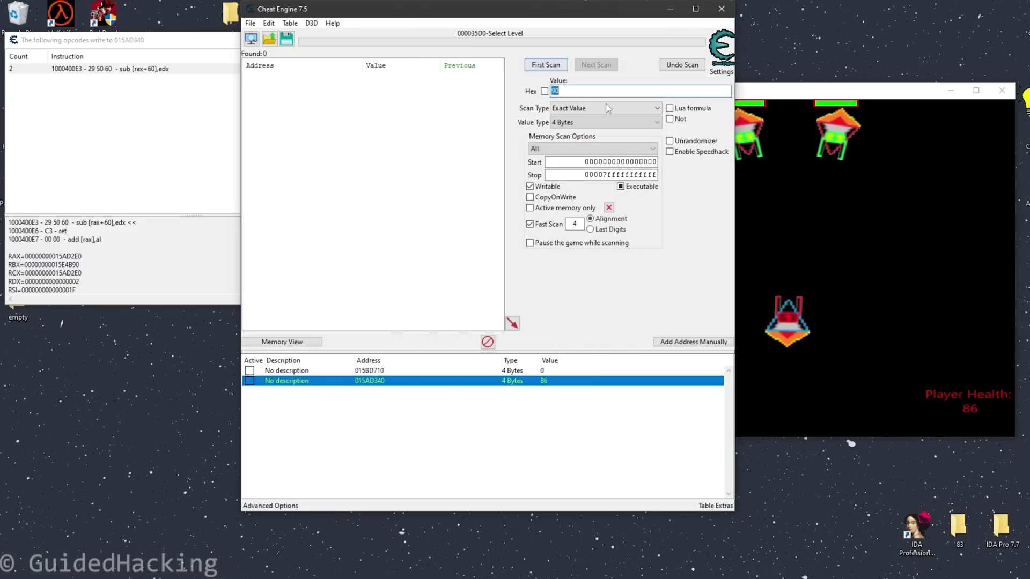
Step: Run an Unknown initial value first scan, then a Decreased value rescan after enemy damage
left_click(605, 108)
left_click(589, 153)
left_click(1017, 281)
left_click(545, 65)
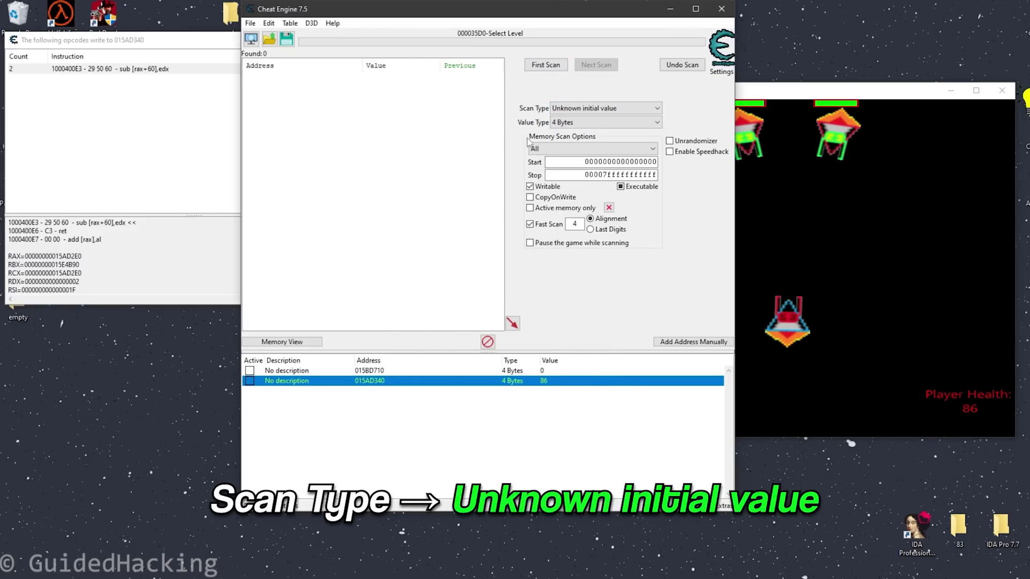
left_click(845, 239)
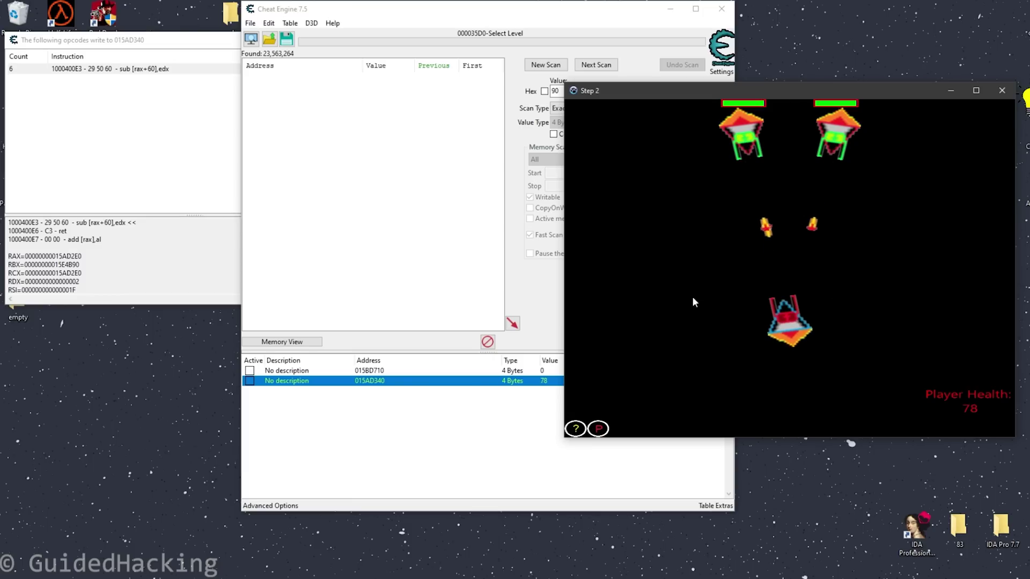
left_click(604, 78)
left_click(611, 110)
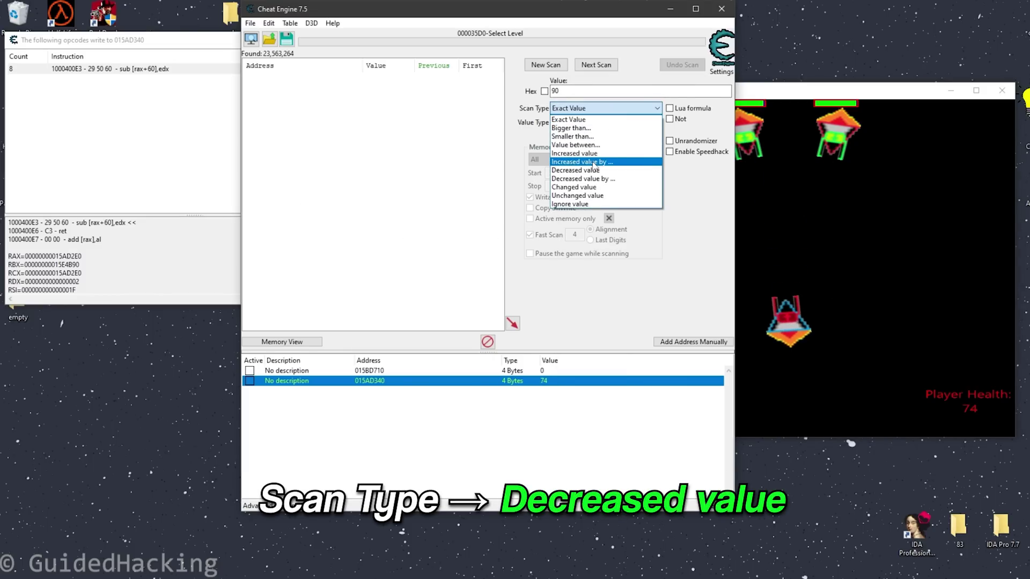
left_click(595, 154)
left_click(605, 108)
left_click(580, 171)
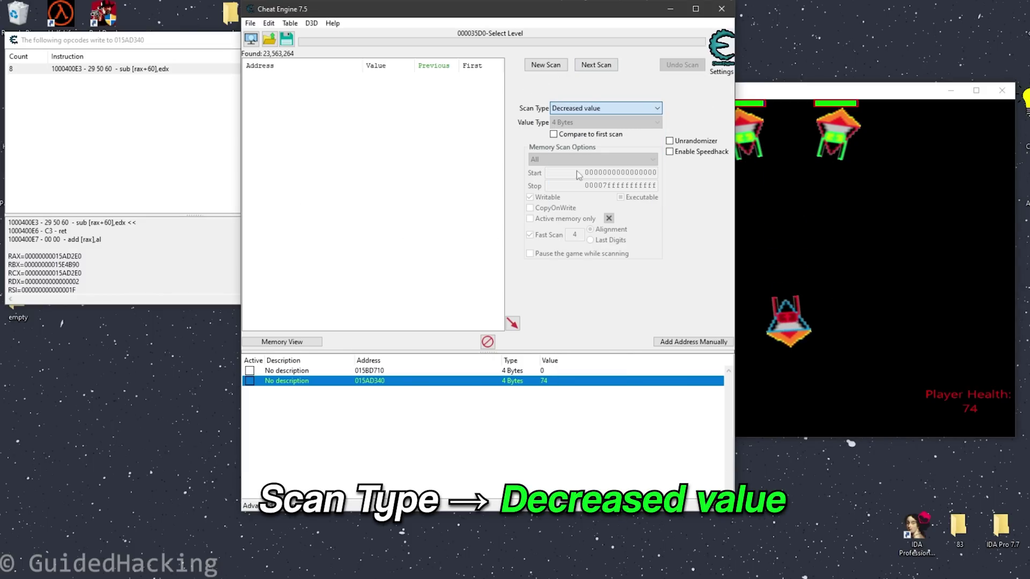
left_click(595, 65)
Step: Repeat Decreased value rescans twice more while enemies take damage in the game
left_click_drag(567, 13, 381, 29)
left_click(908, 272)
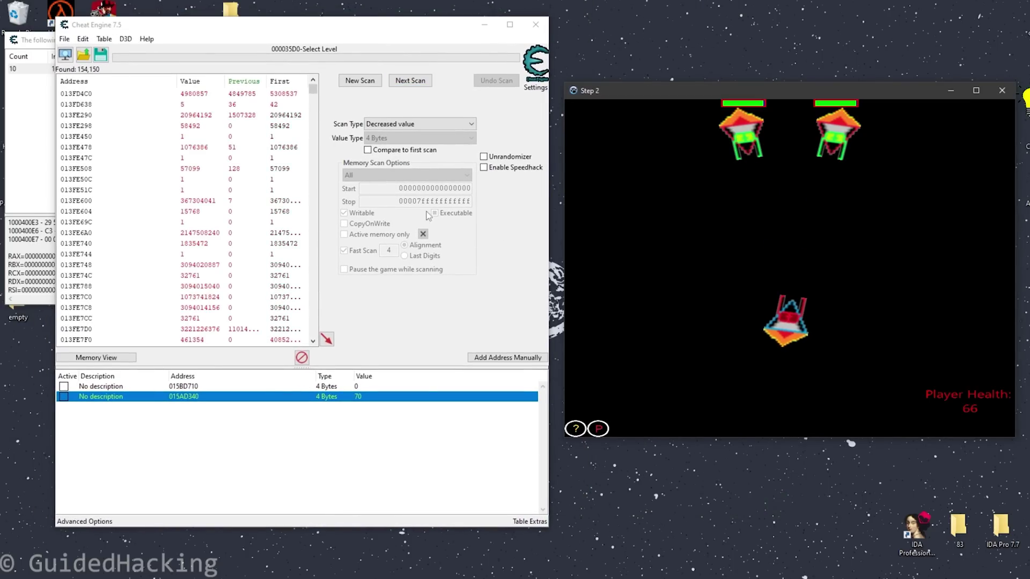
left_click(408, 80)
left_click(855, 213)
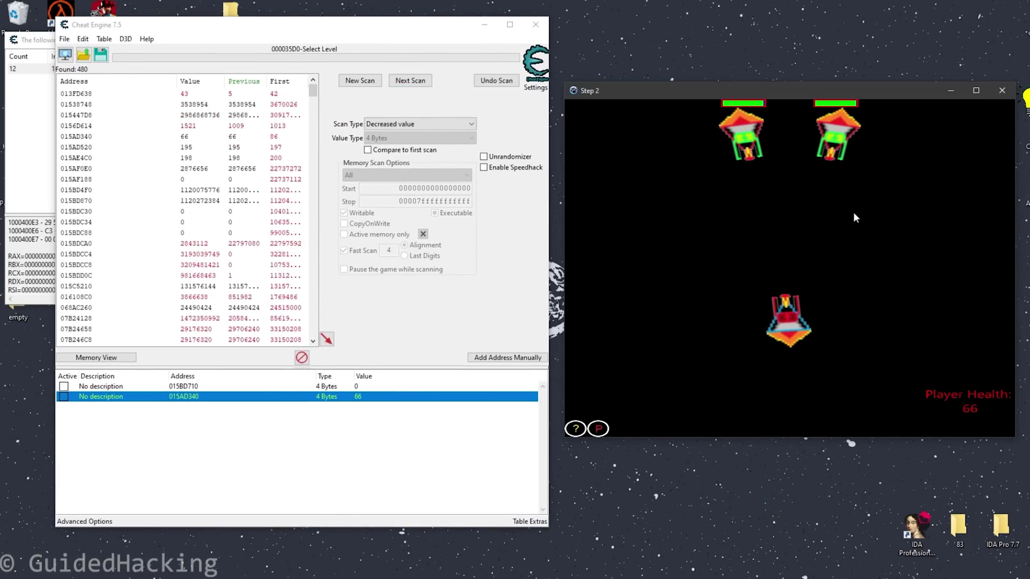
left_click(423, 80)
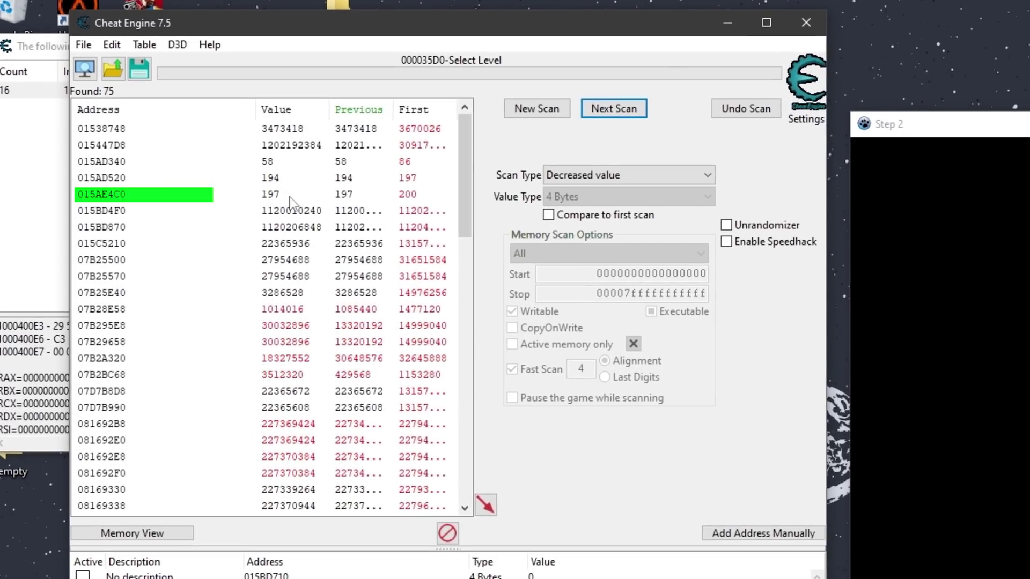
left_click(591, 198)
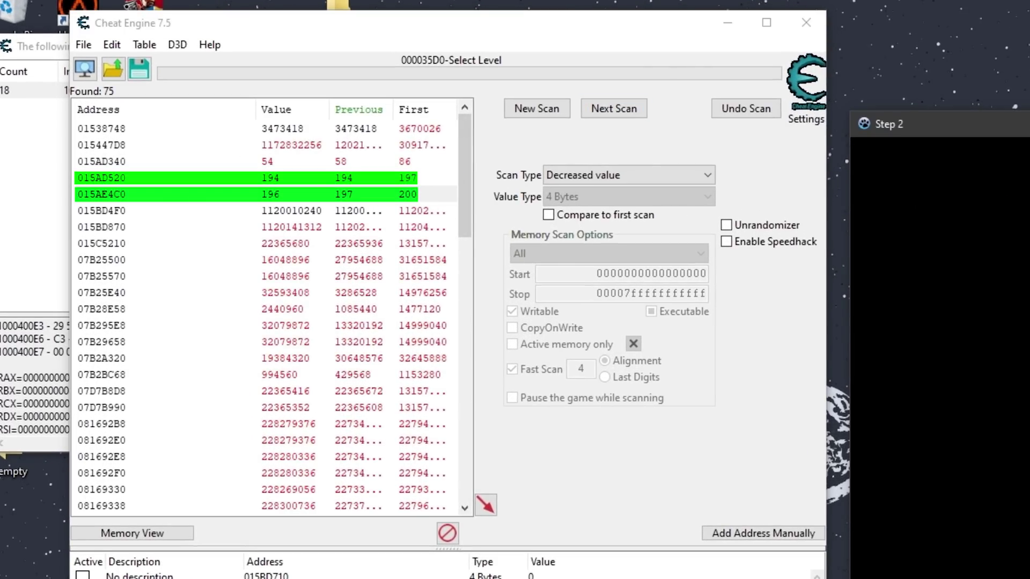
Step: Add 015AD520 and 015AE4C0 to the table and track what writes to 015AD520
left_click(281, 181)
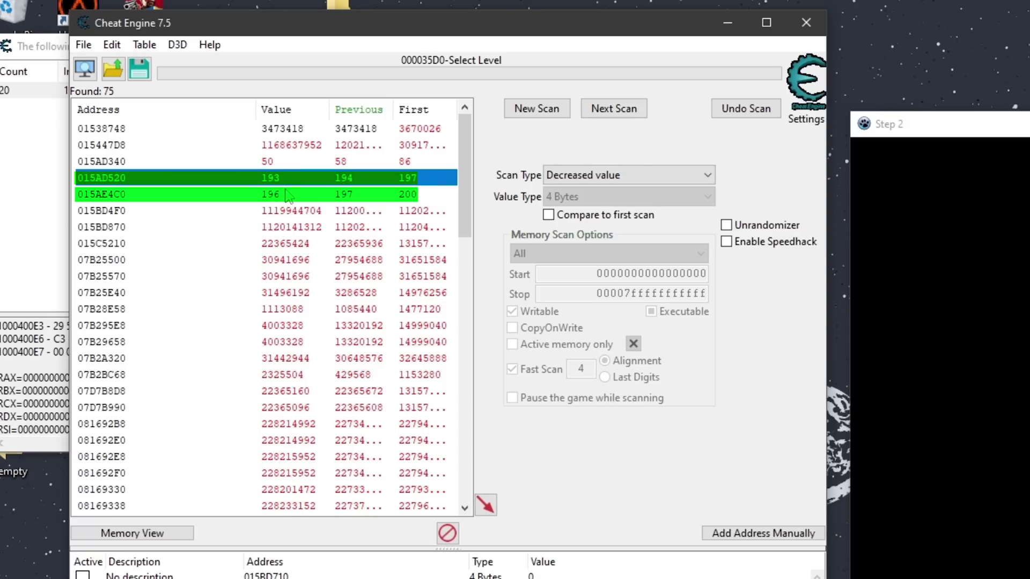
left_click(282, 194, "shift")
left_click(486, 504)
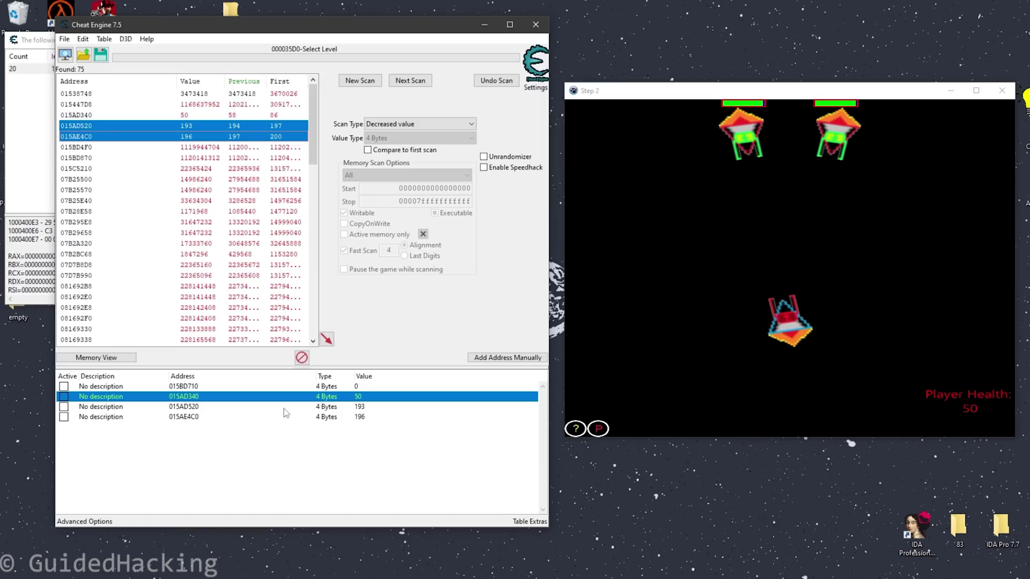
left_click(285, 407)
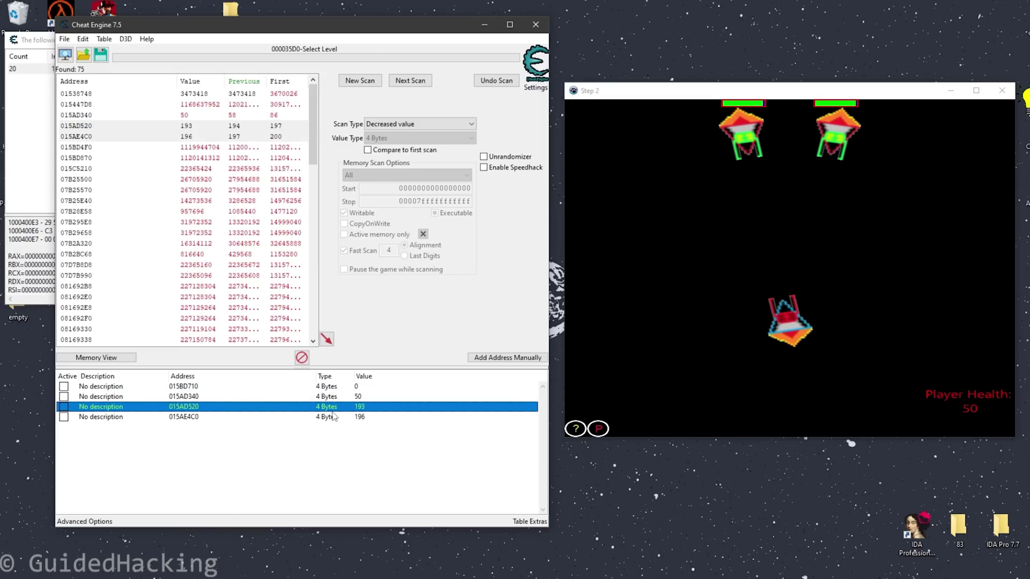
right_click(333, 411)
left_click(376, 288)
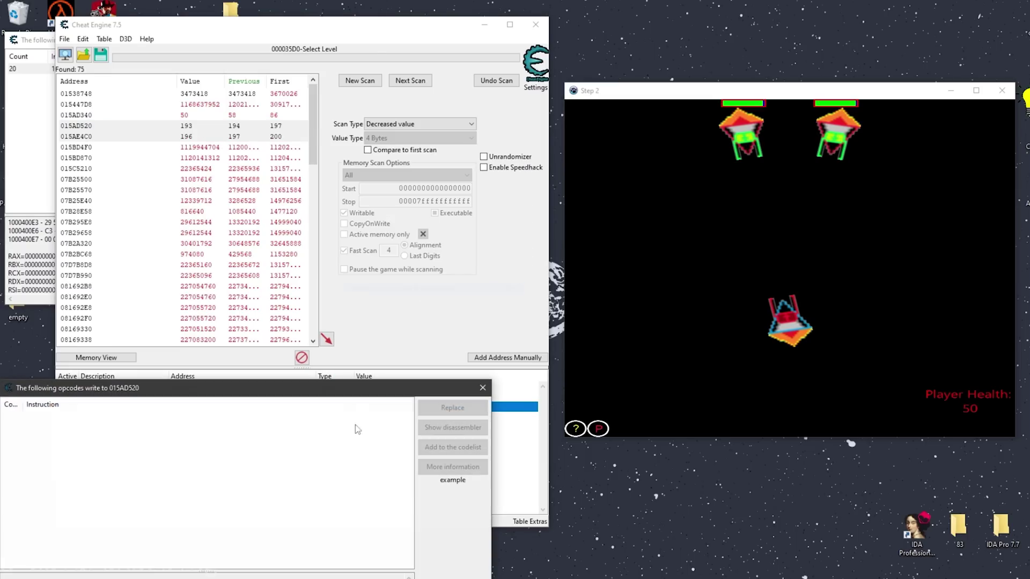
Step: Track what writes to 015AE4C0 and inspect the instruction hitting it
left_click_drag(324, 320, 325, 303)
left_click(535, 454)
right_click(391, 415)
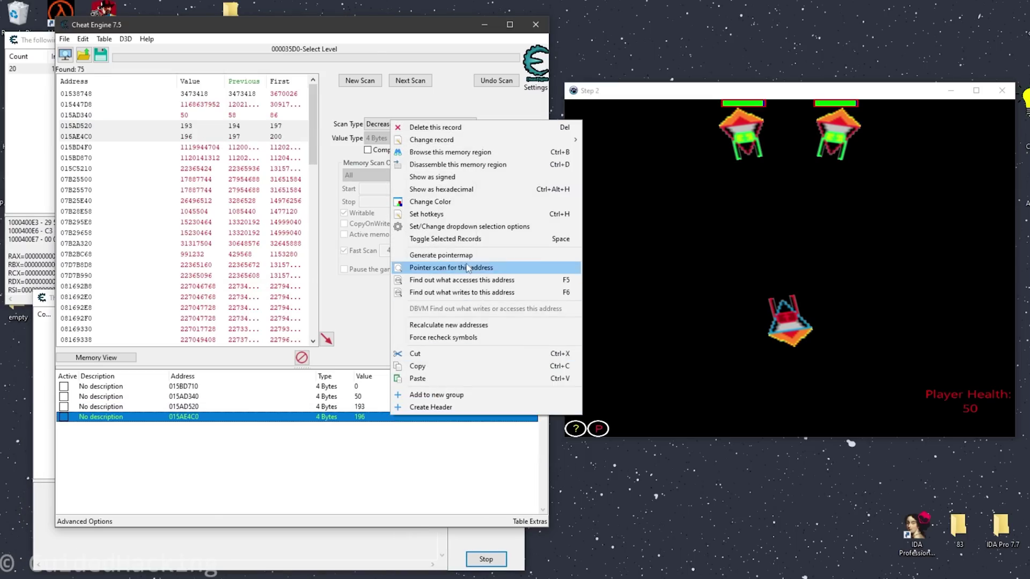
left_click(460, 292)
left_click_drag(596, 494, 605, 344)
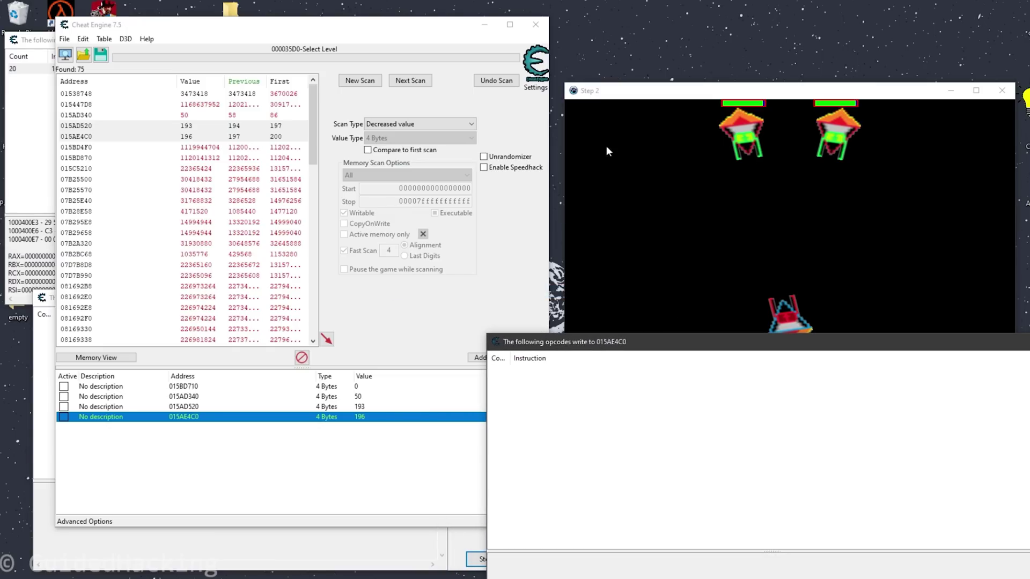
left_click(692, 203)
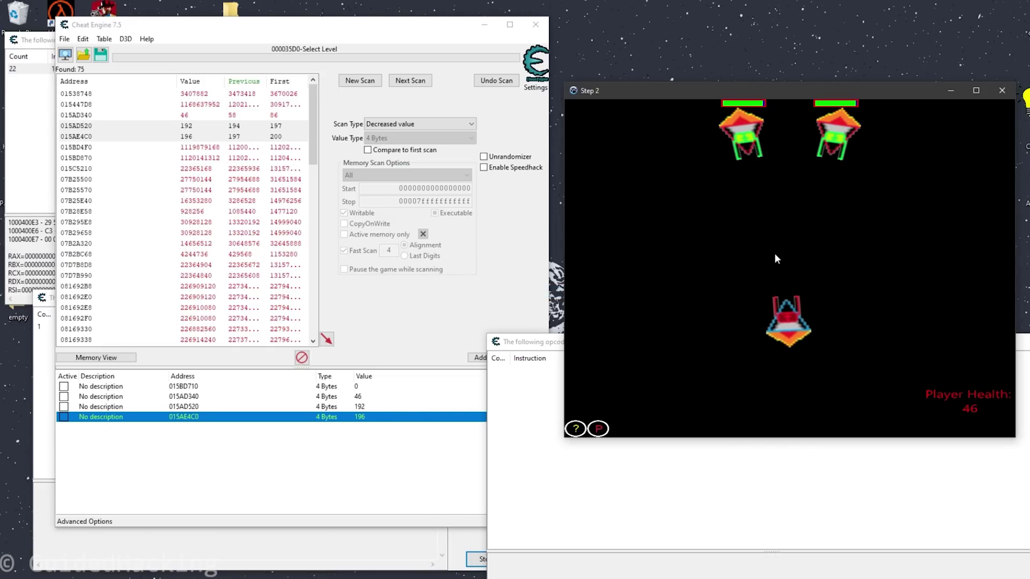
left_click(294, 553)
left_click(626, 381)
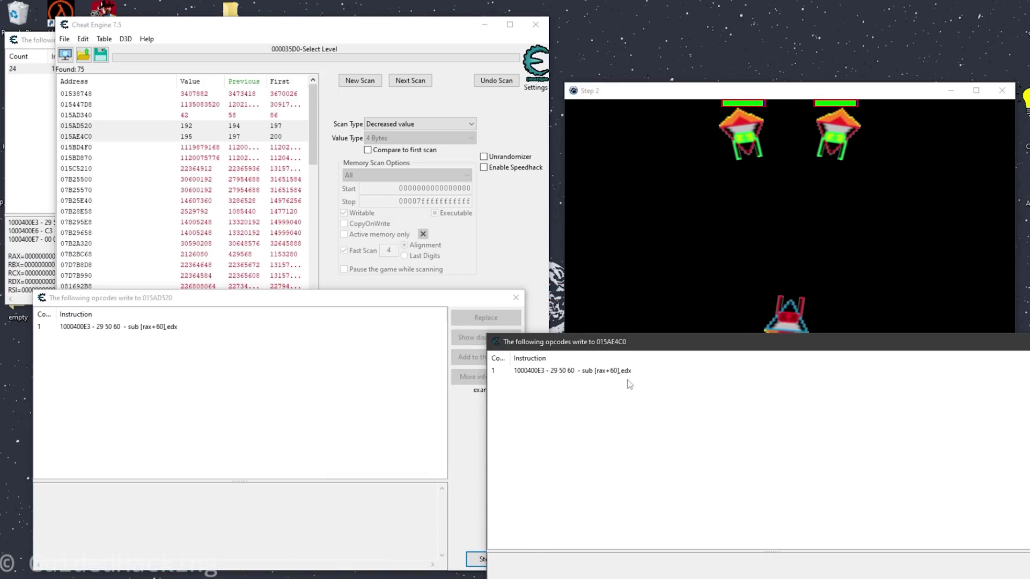
left_click(616, 371)
Step: Show the player's sub [rax+60],edx instruction in the disassembler at gtutorial-x86_64.exe+400E3
left_click(15, 132)
left_click(71, 70)
left_click(423, 80)
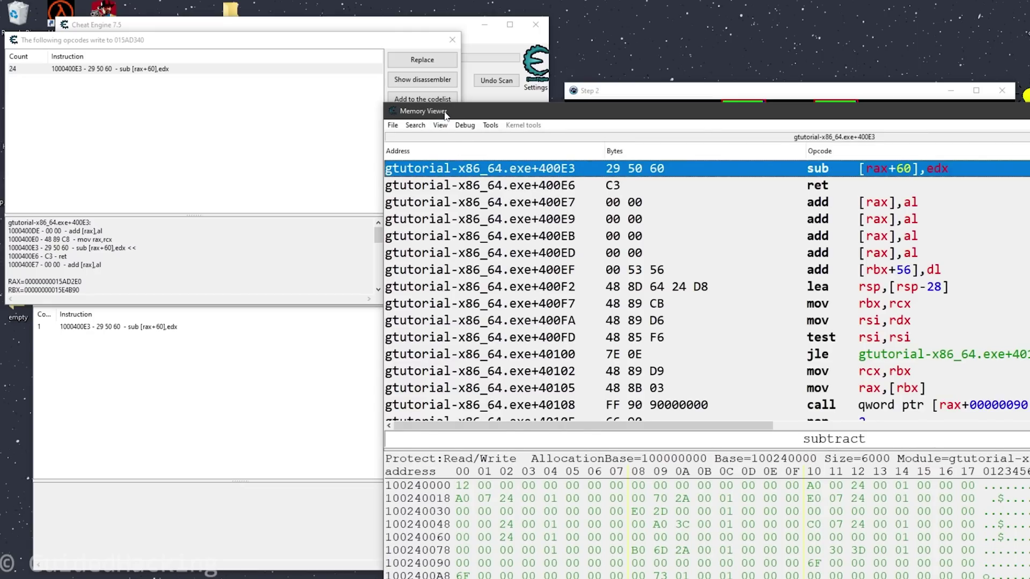
left_click_drag(442, 113, 103, 30)
scroll(506, 181, "up", 2)
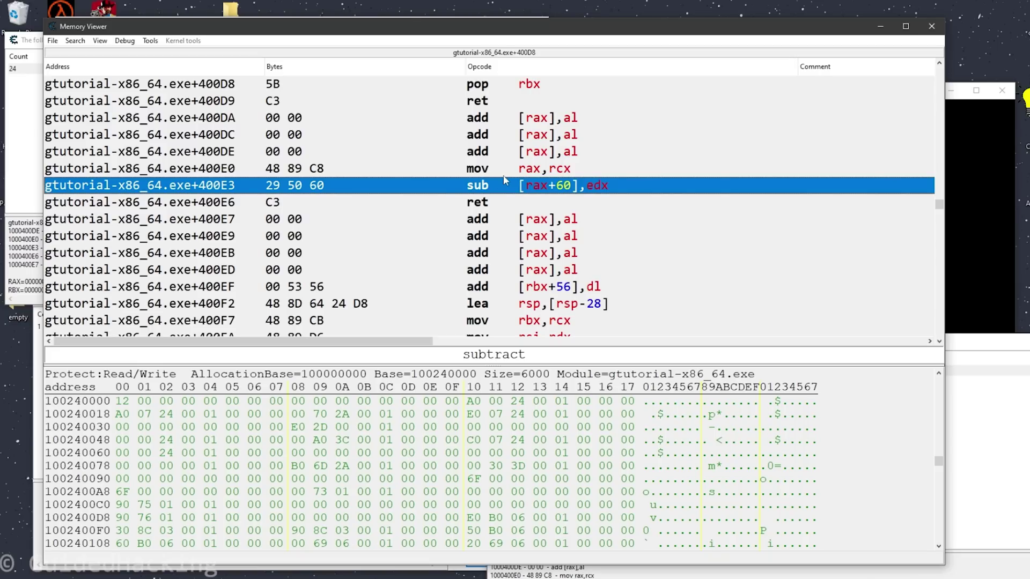
left_click(882, 28)
Step: Copy the player's base 15AD2E0 from the register details and reopen the Memory Viewer
left_click(118, 70)
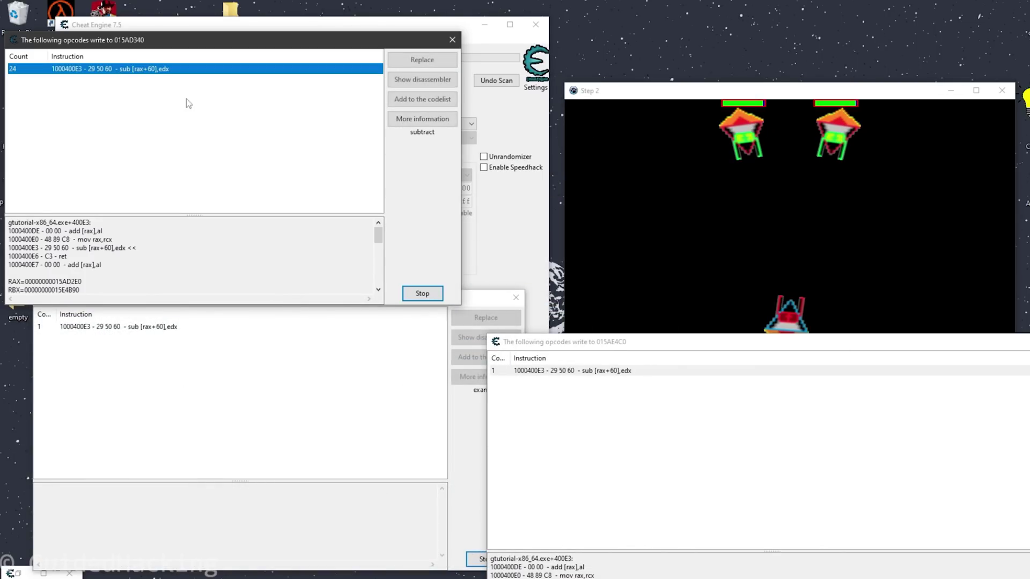
scroll(64, 261, "down", 1)
left_click_drag(87, 259, 53, 256)
key("ctrl+c")
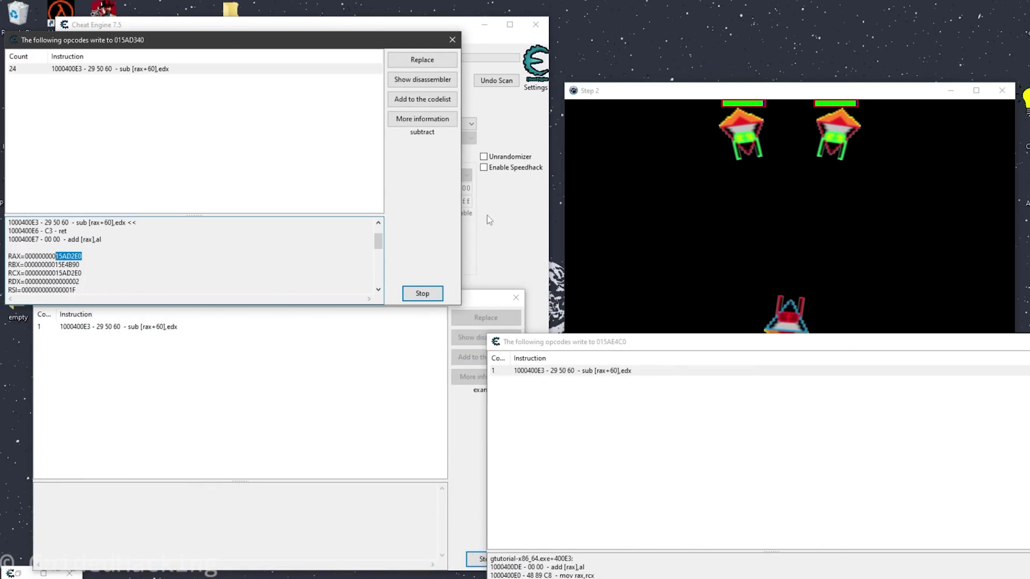
left_click(532, 270)
left_click(120, 356)
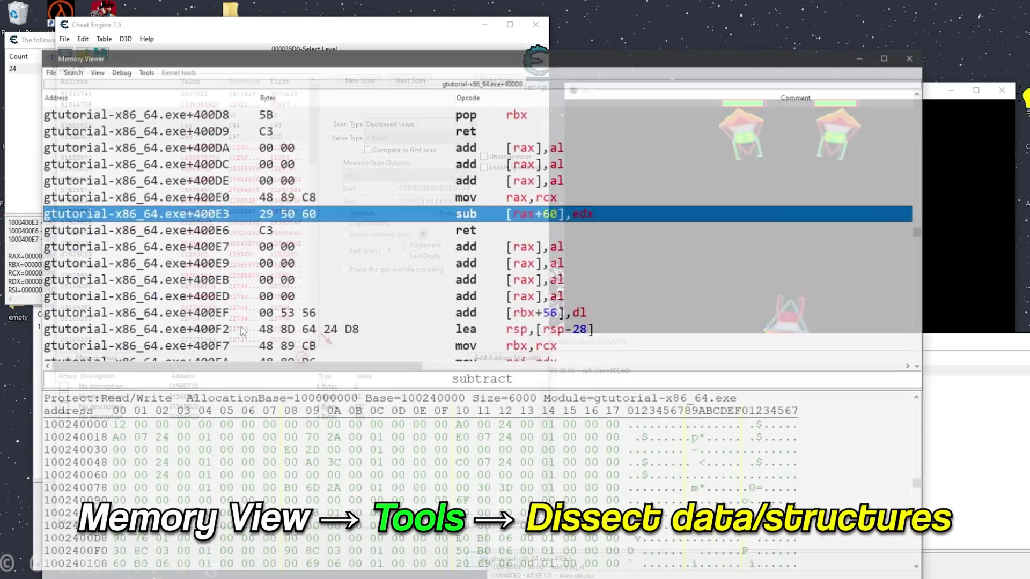
Step: Open Structure dissect, paste base 15AD2E0, and add two more address fields
left_click(151, 40)
left_click(252, 172)
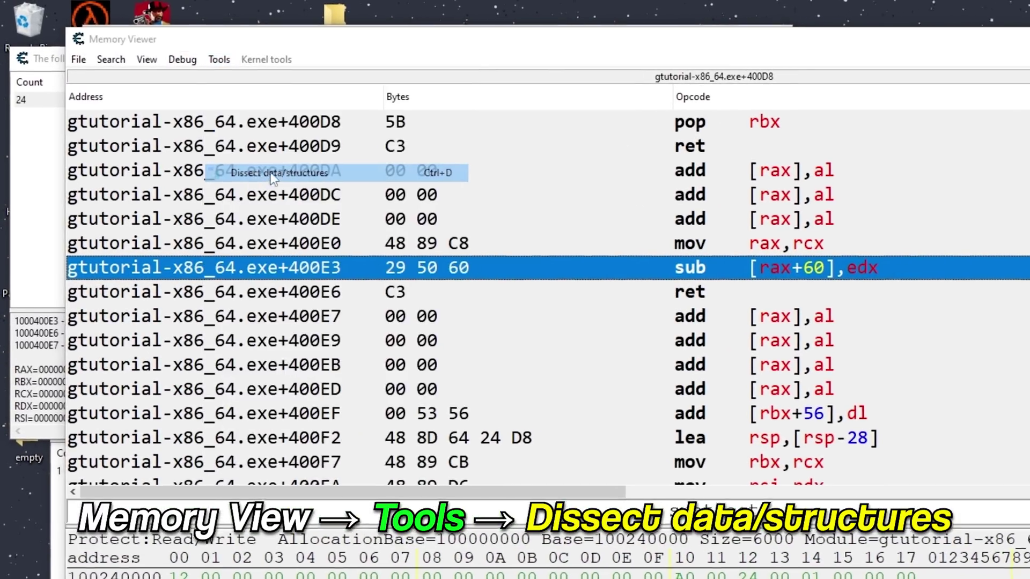
left_click_drag(175, 244, 113, 64)
key("ctrl+v")
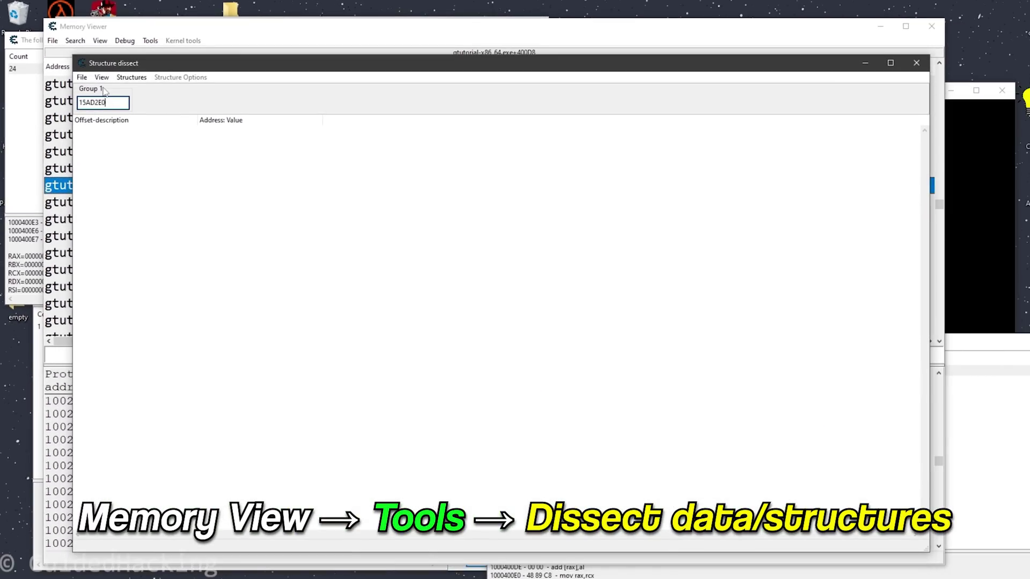
left_click(86, 78)
left_click(83, 77)
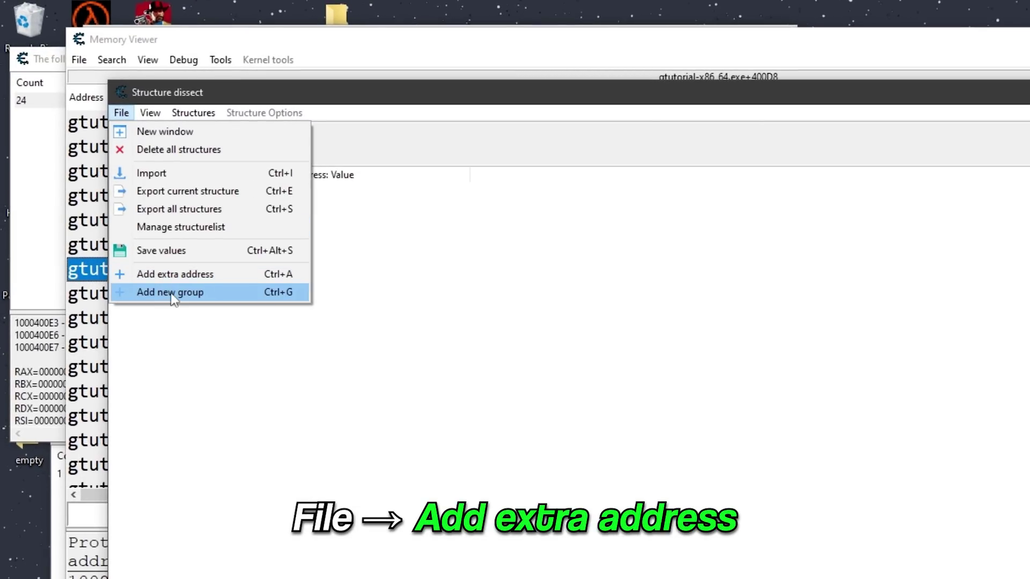
left_click(163, 278)
left_click(122, 112)
left_click(182, 272)
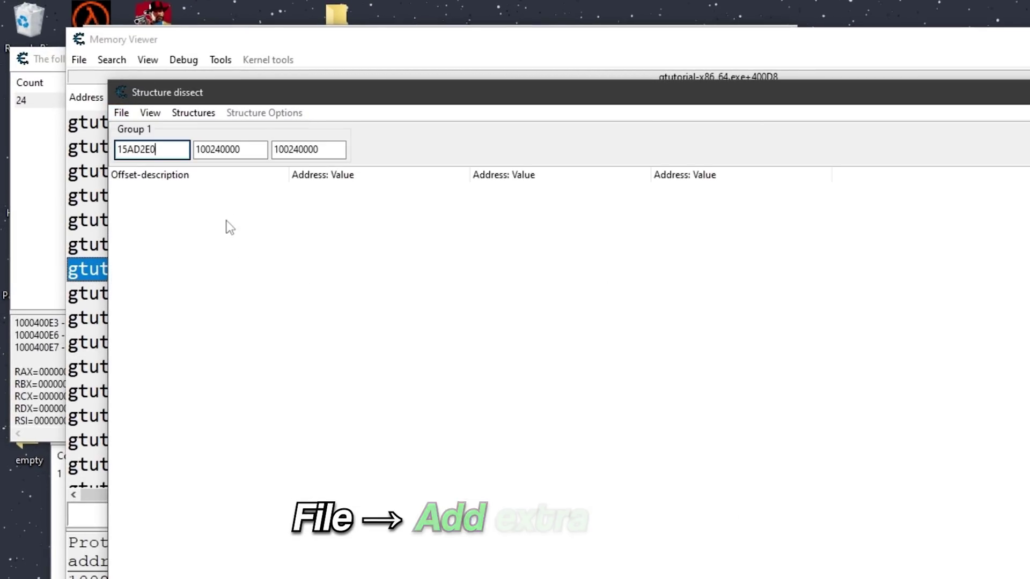
key("Tab")
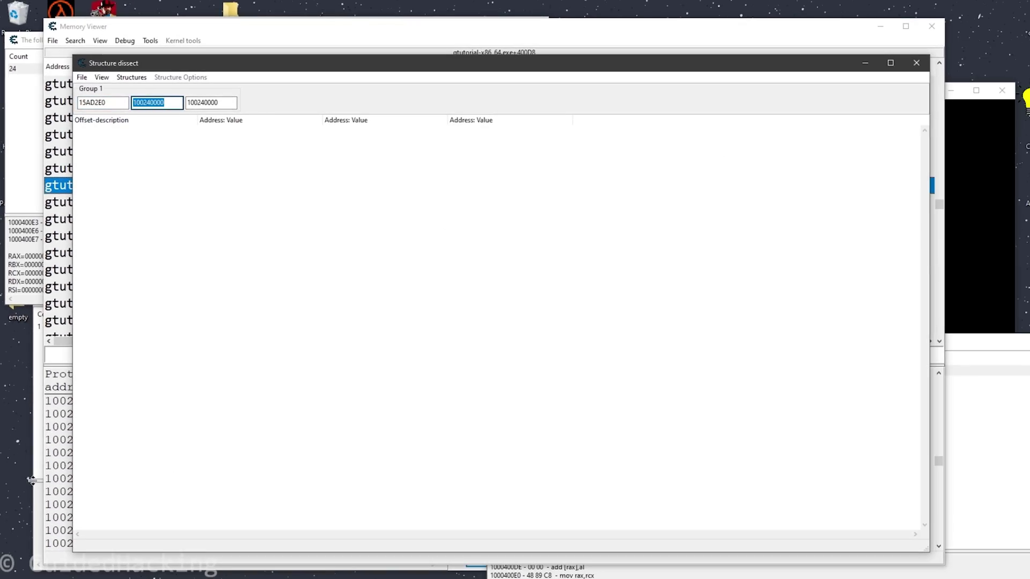
Step: Fill the second address field with the first enemy's base 15AD4C0
left_click(34, 480)
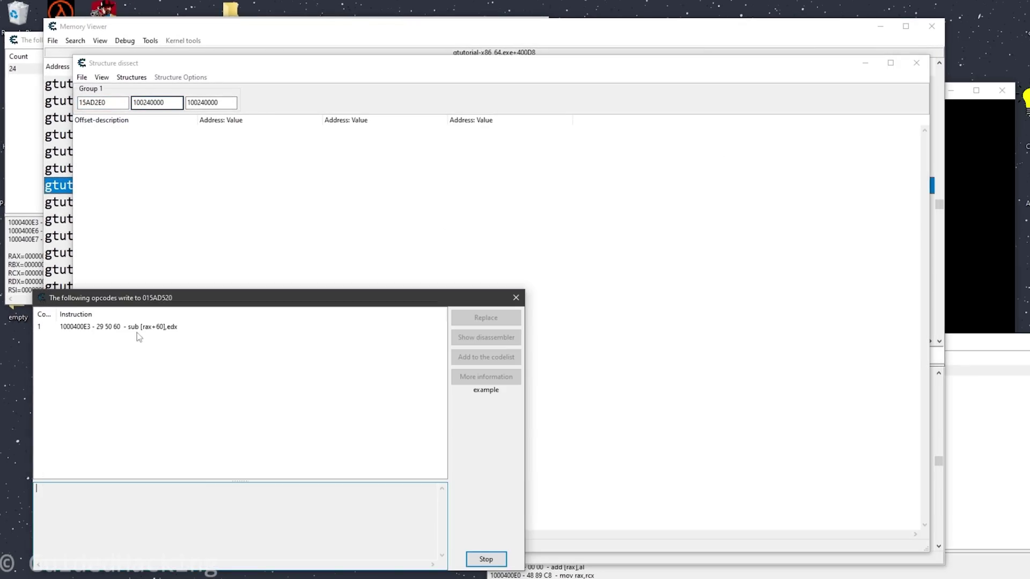
left_click(167, 328)
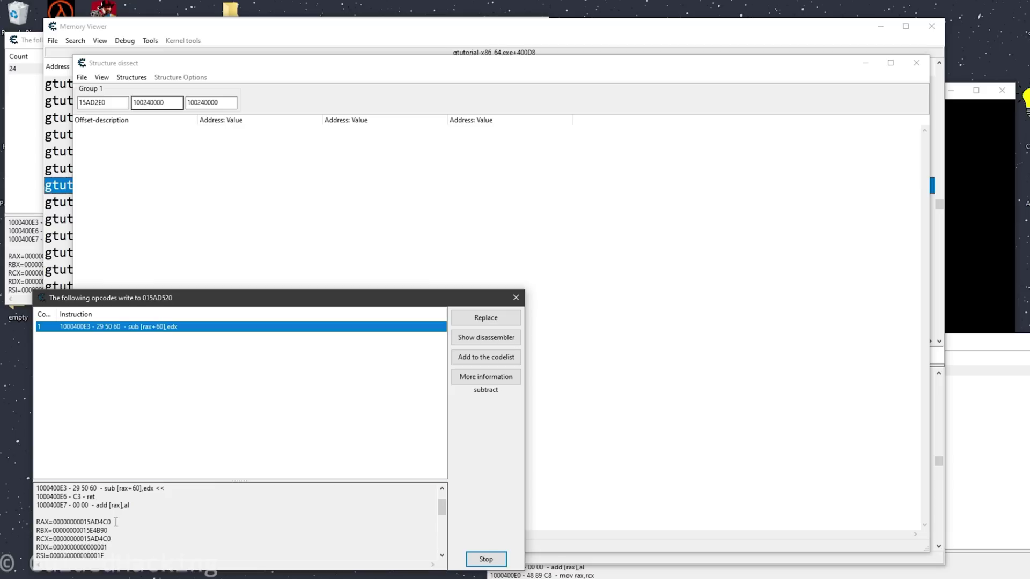
left_click_drag(115, 522, 85, 521)
left_click(124, 97)
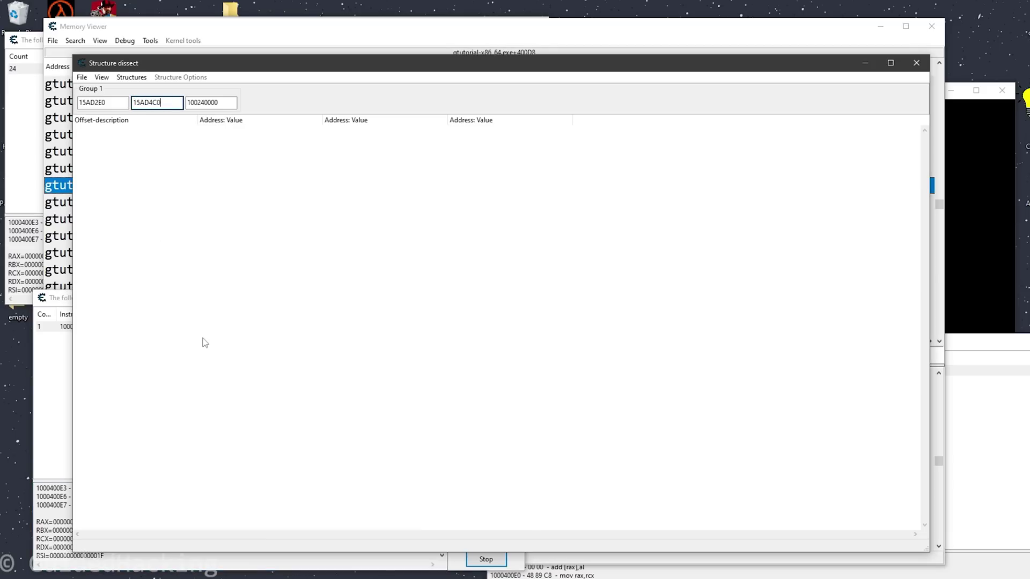
Step: Enter the second enemy's base 15AE460 as the third compared address
left_click(599, 572)
left_click_drag(601, 342, 614, 239)
left_click(624, 268)
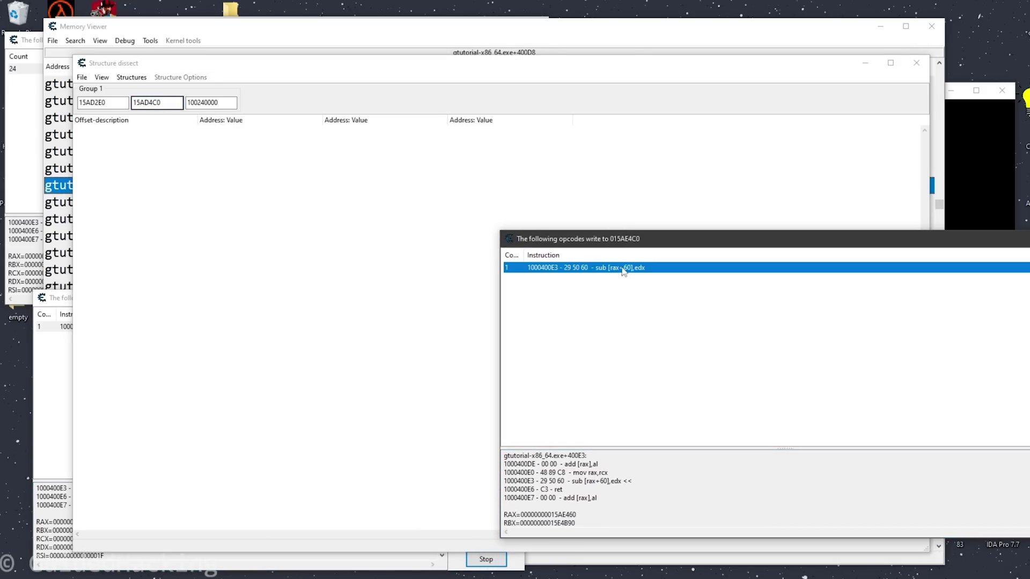
scroll(580, 500, "down", 1)
left_click_drag(586, 491, 557, 482)
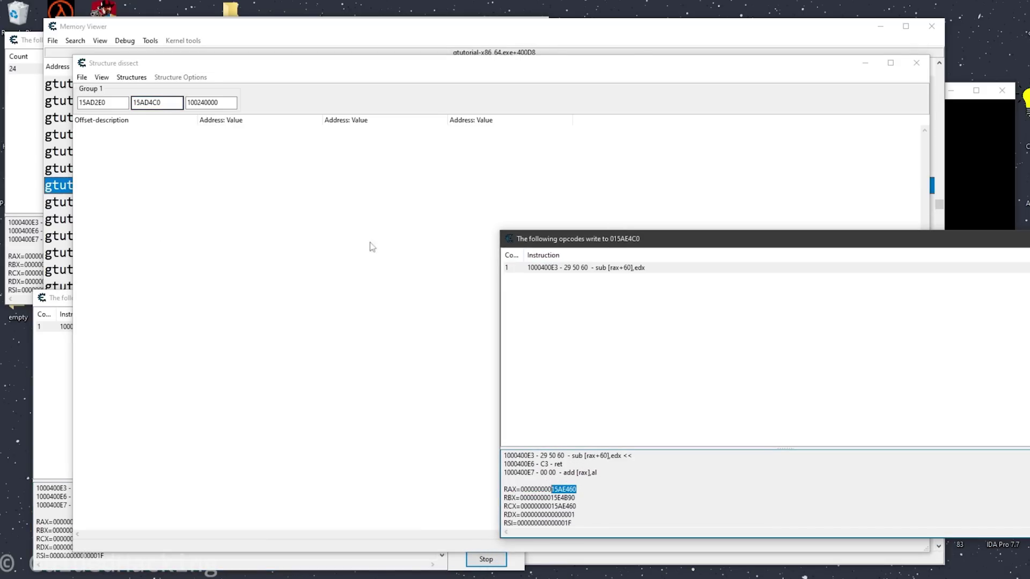
left_click(227, 101)
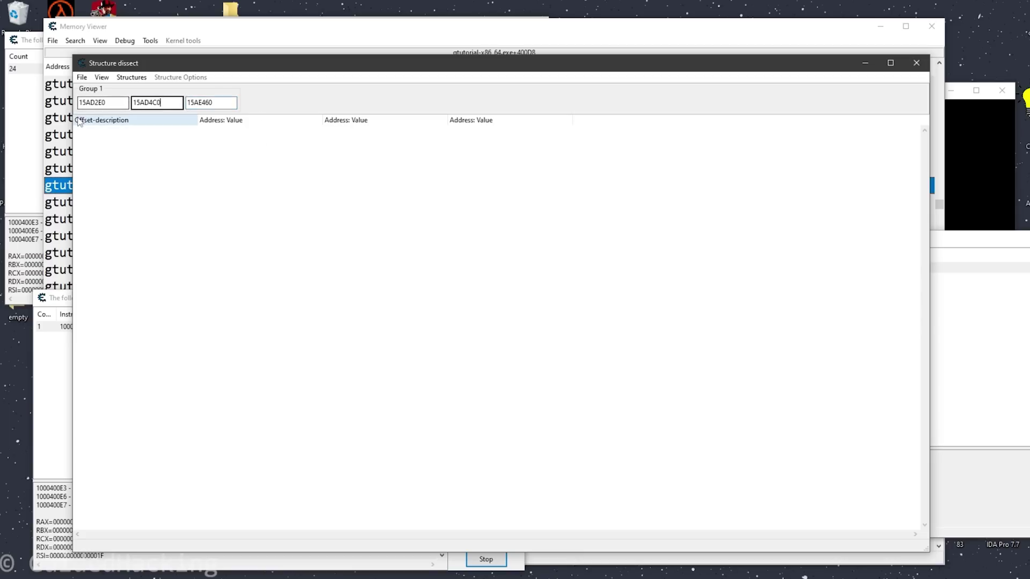
left_click(141, 75)
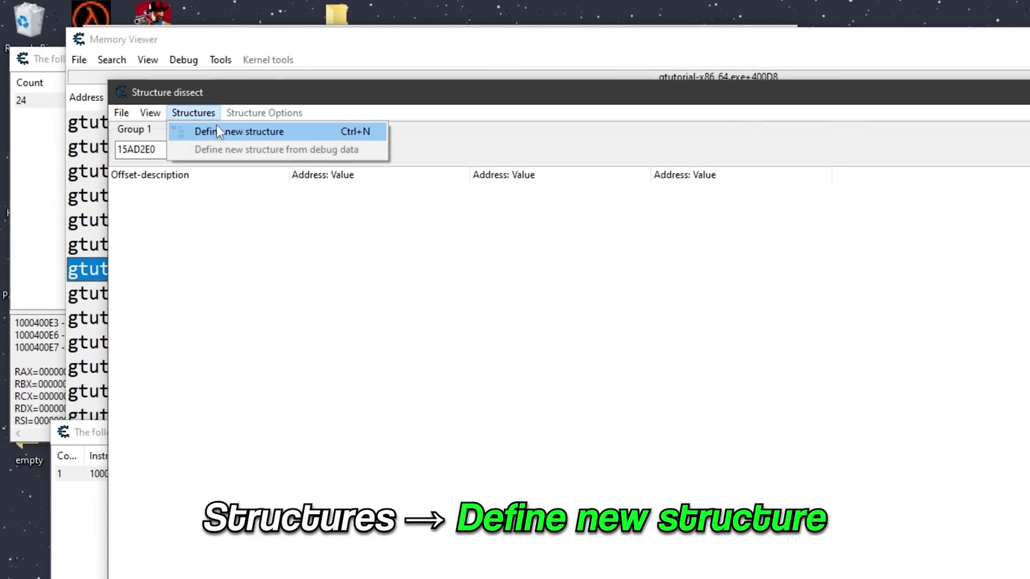
Step: Define a new structure named TPlayerWithHealth over the three addresses
left_click(226, 131)
type("TPlayerWithHealth")
left_click(689, 481)
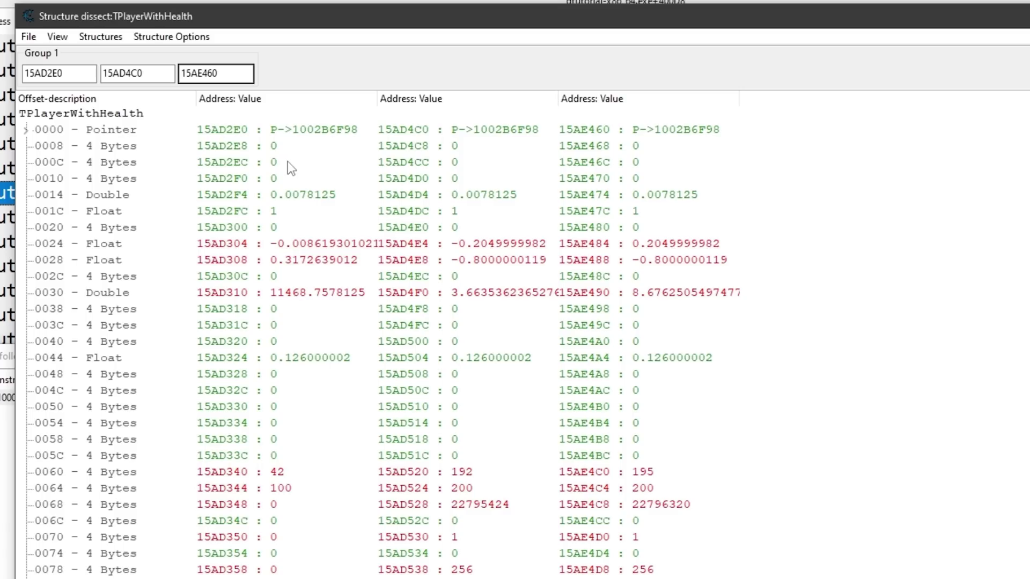
Step: Compare fields 0020 through 0070, finding 0070 is 0 for the player and 1 for enemies
left_click(328, 228)
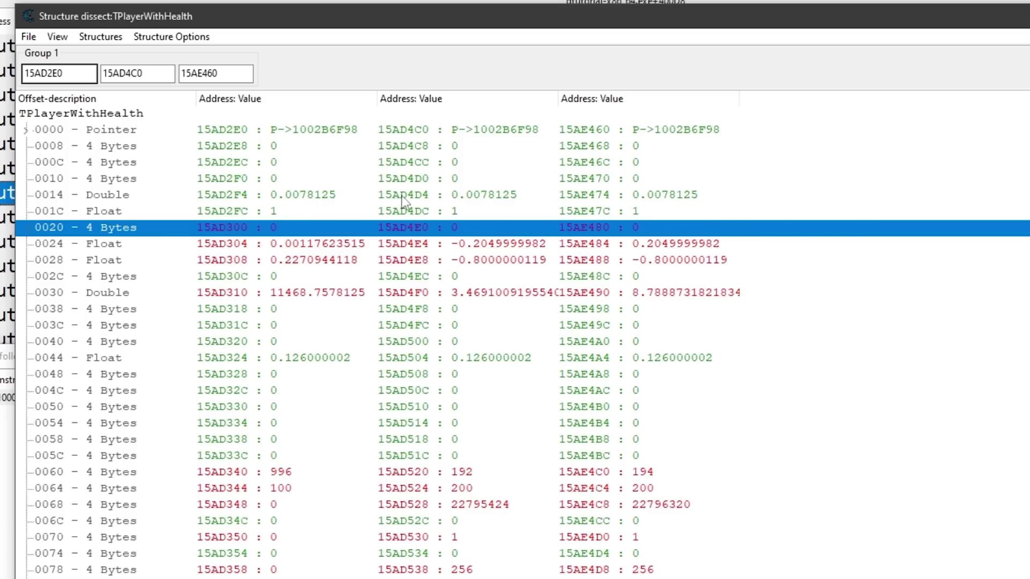
left_click(359, 248)
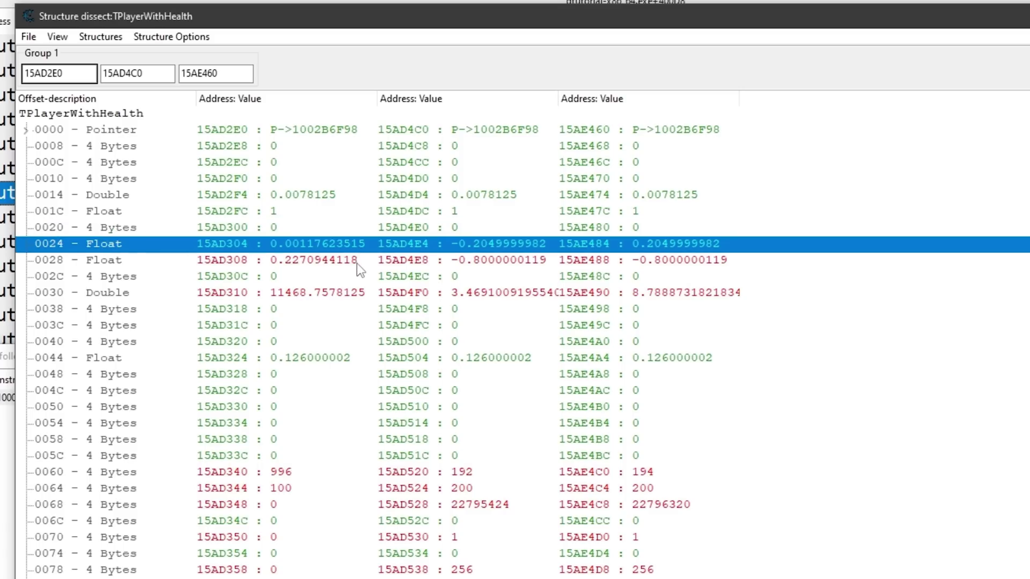
left_click(357, 263)
left_click(351, 247)
left_click(343, 259)
left_click(377, 294)
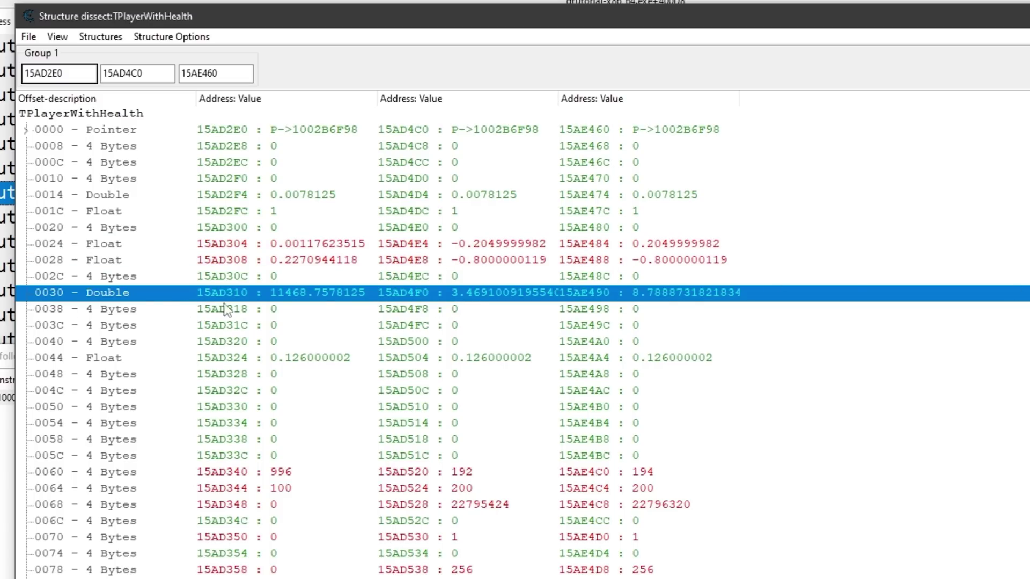
left_click(265, 474)
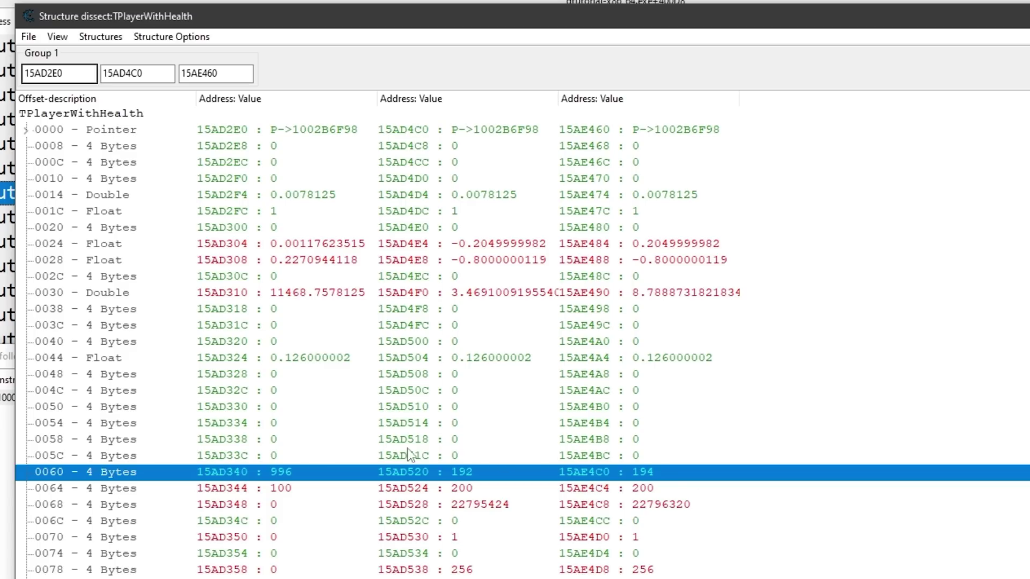
left_click(184, 487)
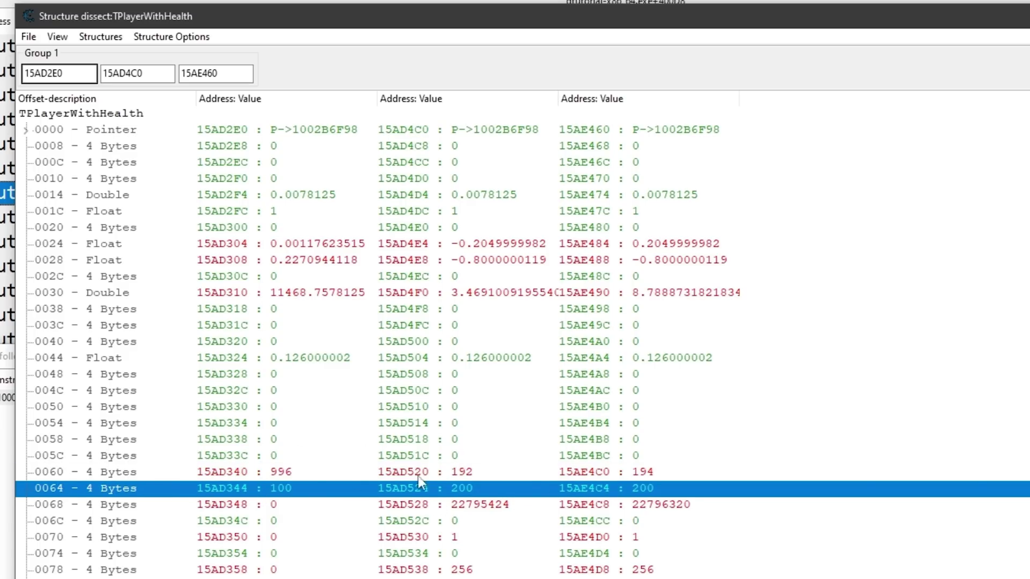
left_click(251, 506)
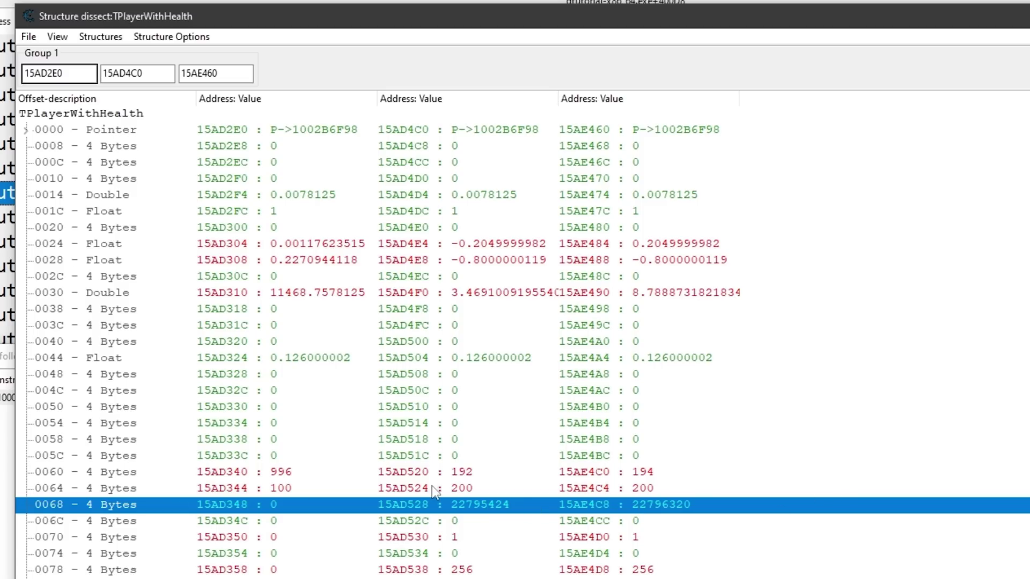
left_click(343, 537)
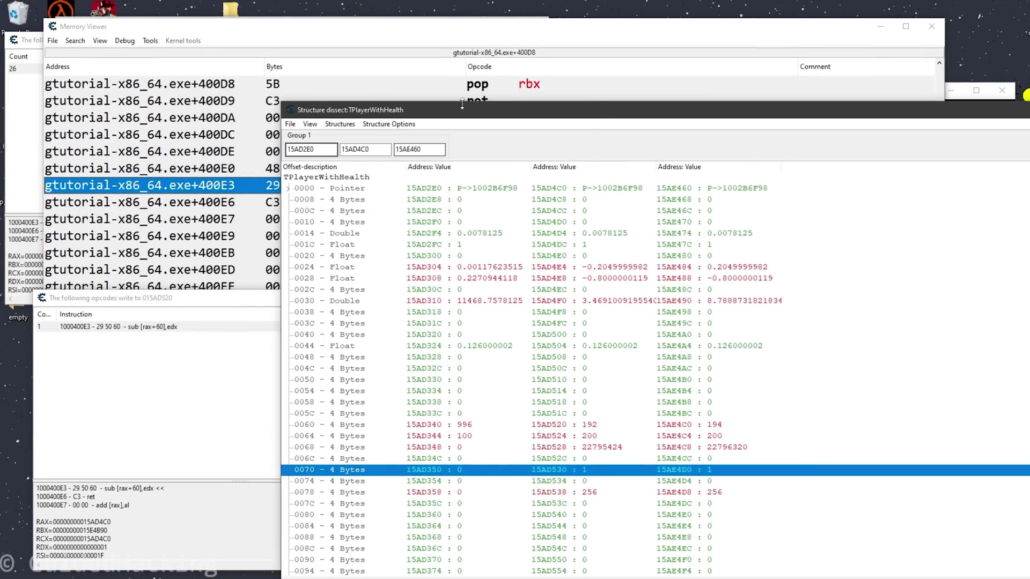
Step: Create an Auto Assemble code-injection script at gtutorial-x86_64.exe+400E3
left_click_drag(400, 110, 386, 52)
left_click(174, 27)
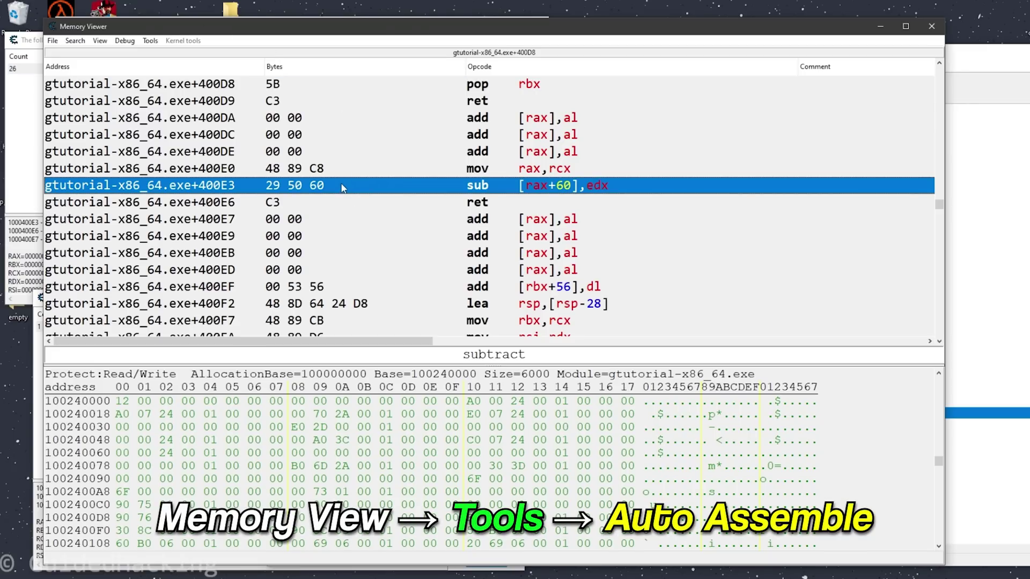
left_click(150, 40)
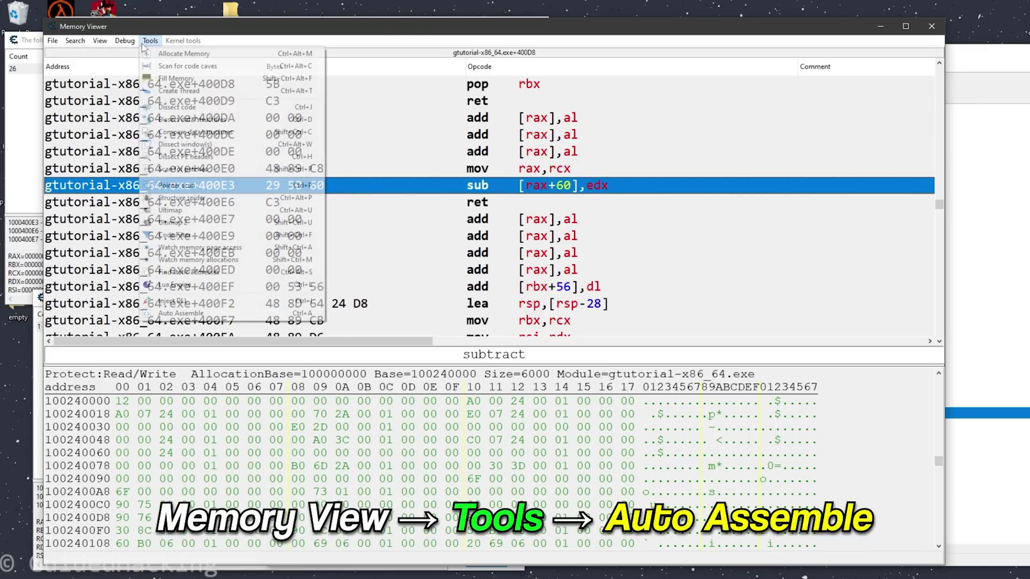
left_click(183, 313)
left_click_drag(451, 238, 167, 98)
left_click(194, 114)
left_click(203, 174)
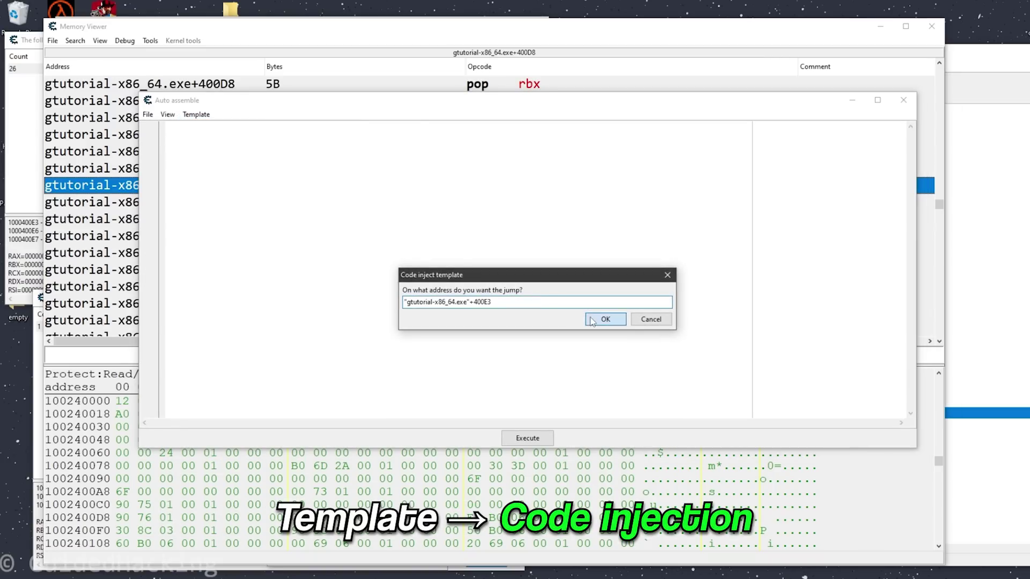
left_click(605, 319)
Step: Add 'cmp [rax+70], 1' above sub [rax+60],edx and a blank line after label(exit)
left_click(299, 254)
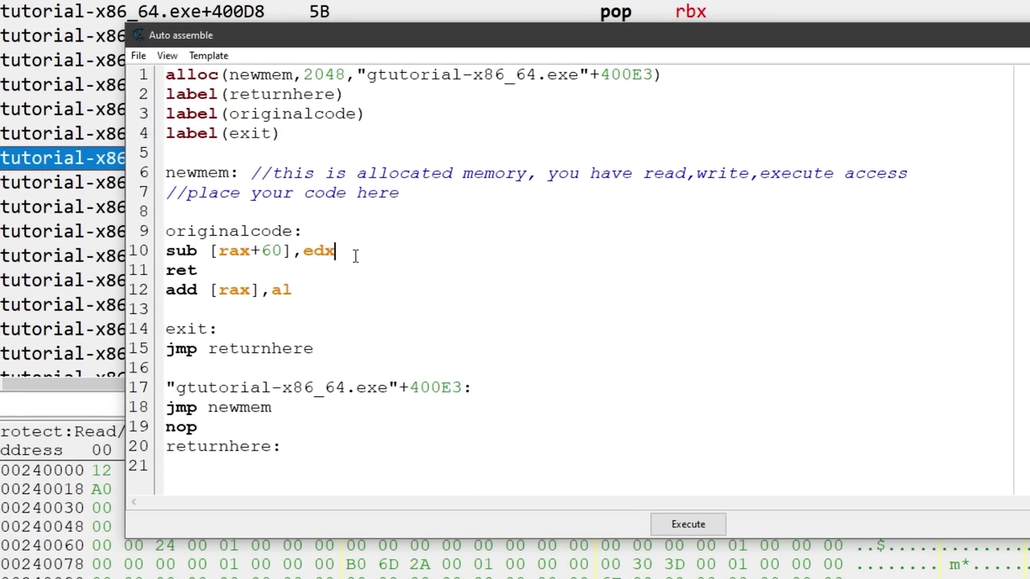
left_click_drag(356, 256, 161, 252)
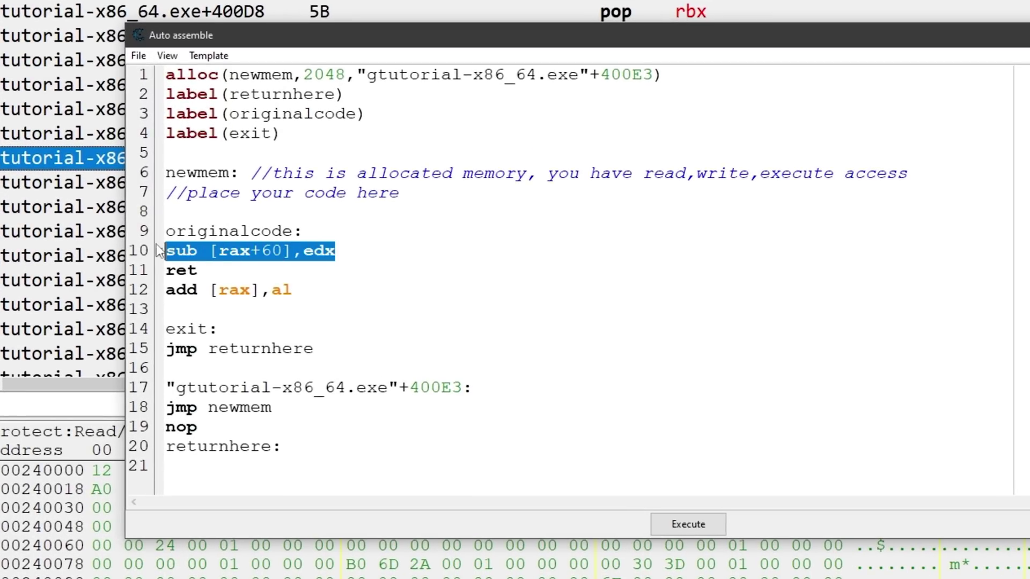
left_click(344, 238)
key("Return")
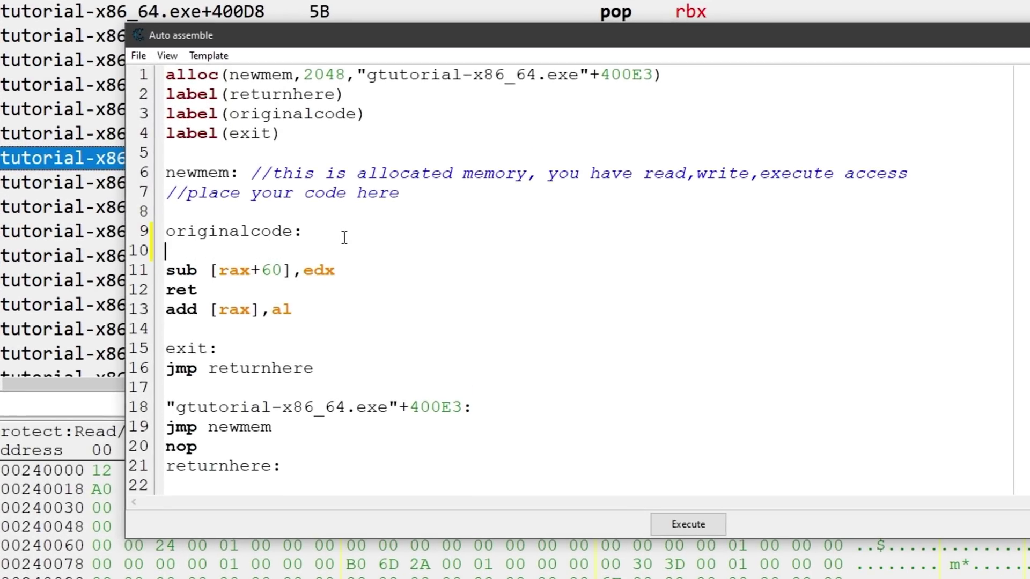
type("cmp [rax+70")
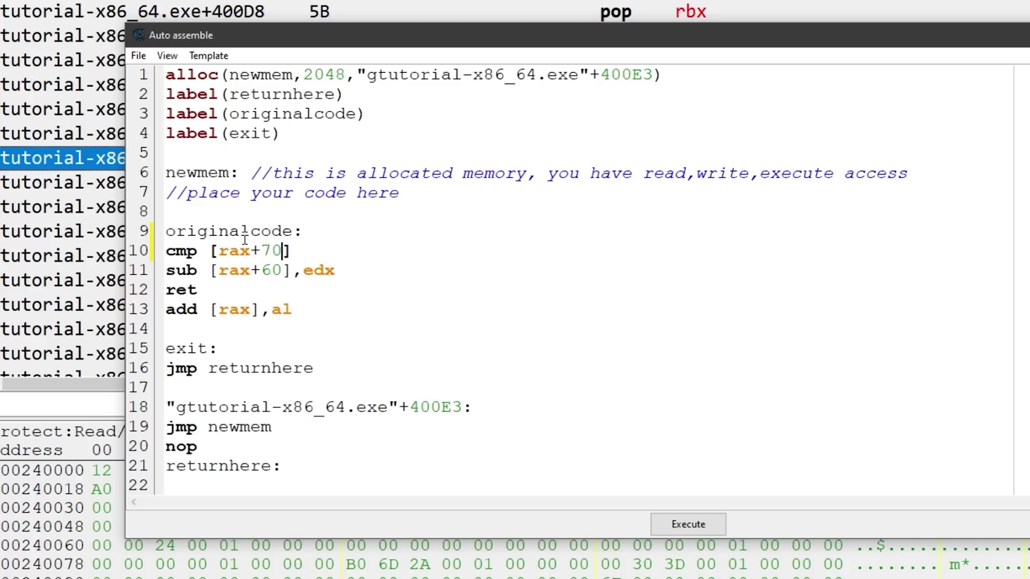
key("alt+Tab")
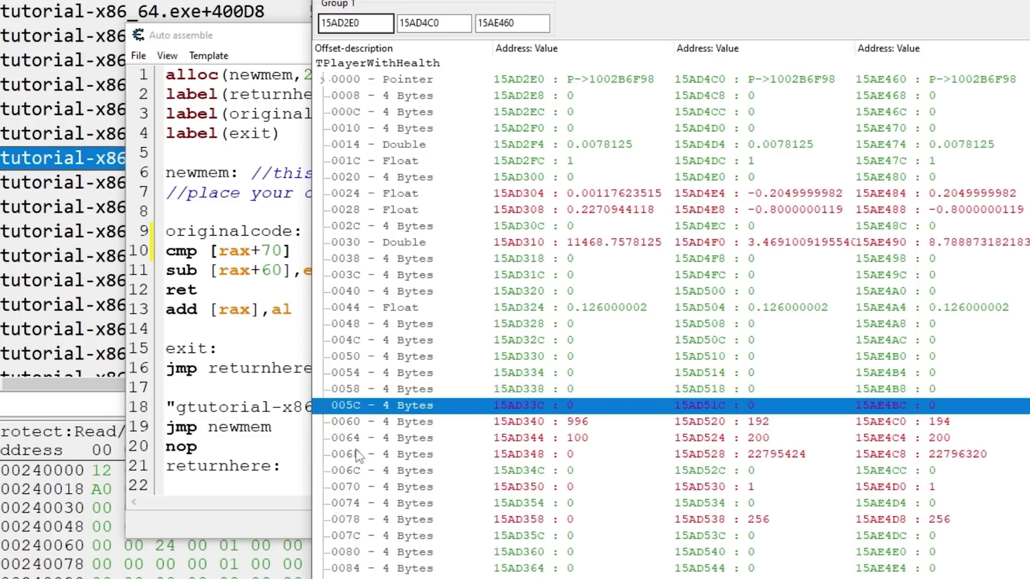
left_click(377, 449)
left_click(374, 470)
key("alt+Tab")
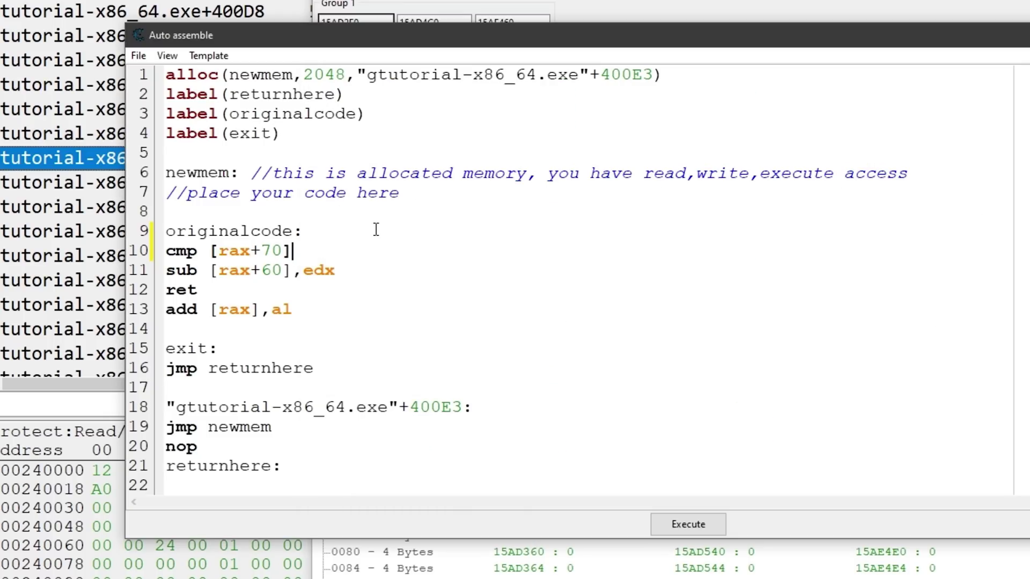
type(", 1")
key("Return")
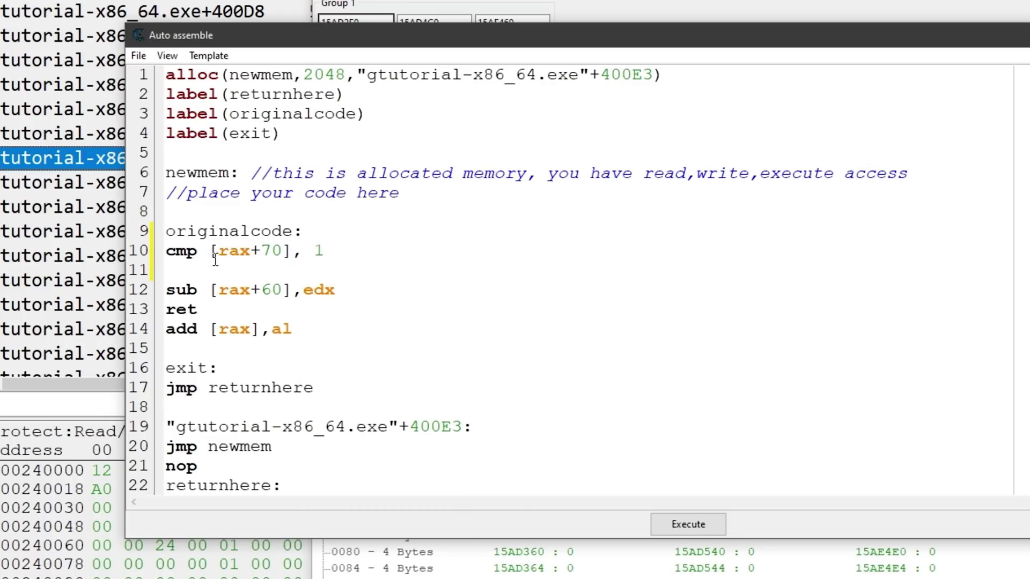
left_click_drag(215, 254, 328, 252)
left_click(328, 252)
left_click(341, 130)
key("Return")
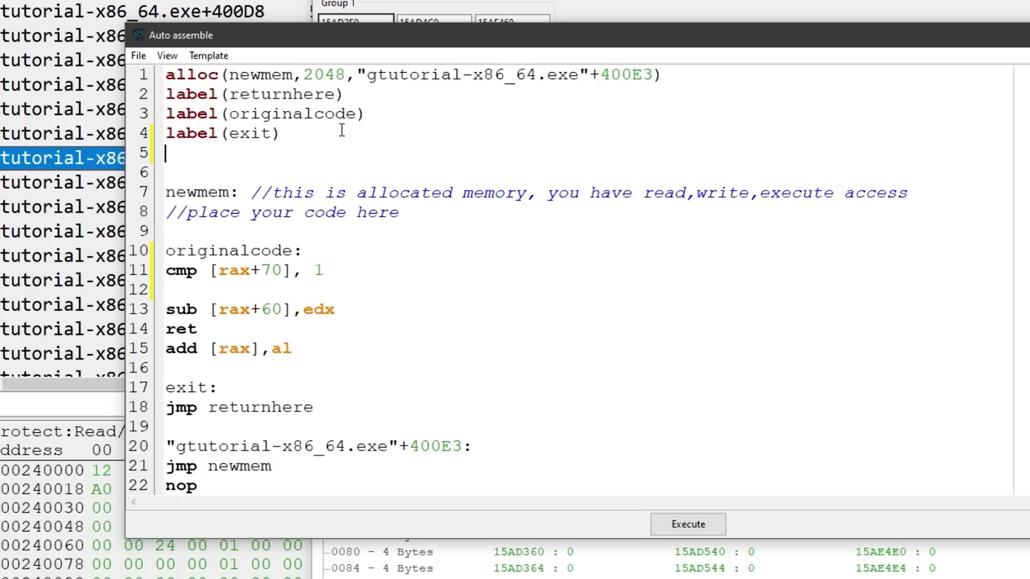
Step: Declare label(kill) in the script
type("label")
left_click(212, 271)
left_click(218, 288)
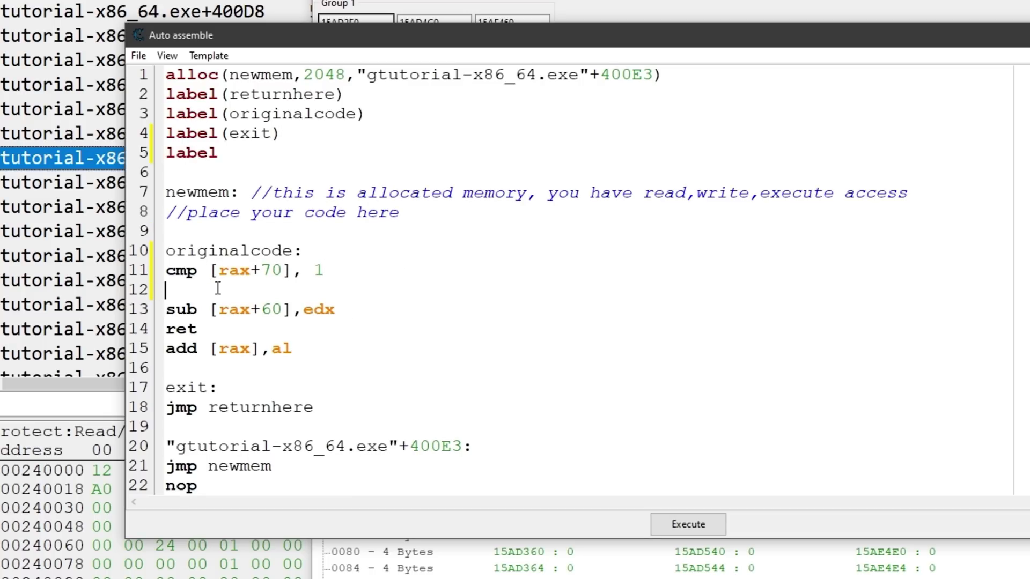
left_click(241, 157)
type("(kill)")
Step: Add a kill: block containing 'mov [rax+60], 0' below the original code
left_click(340, 345)
key("Return")
key("Return")
key("Return")
type("kill:")
key("Return")
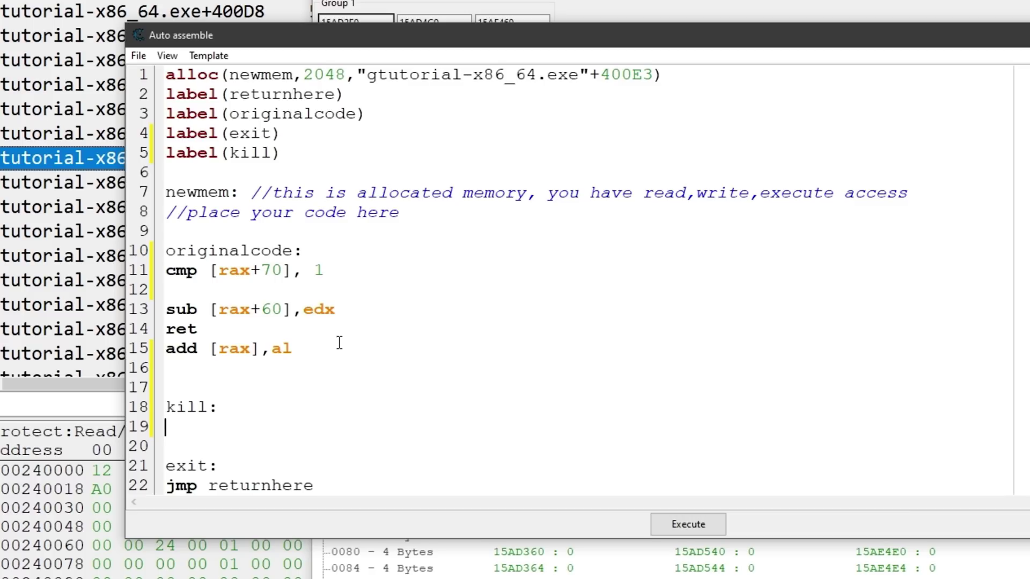
type("mov [rax+")
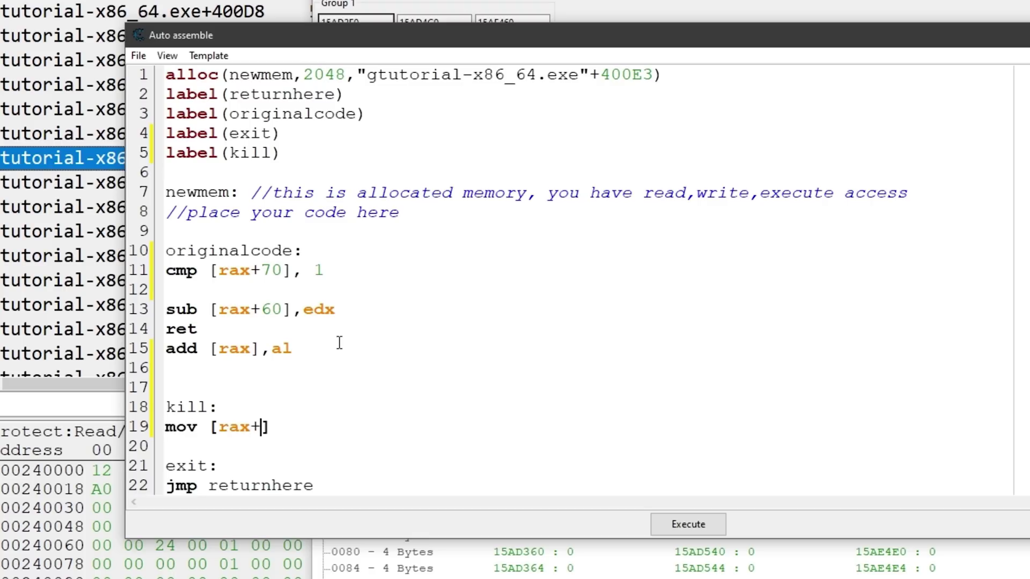
type("60], 0")
key("Return")
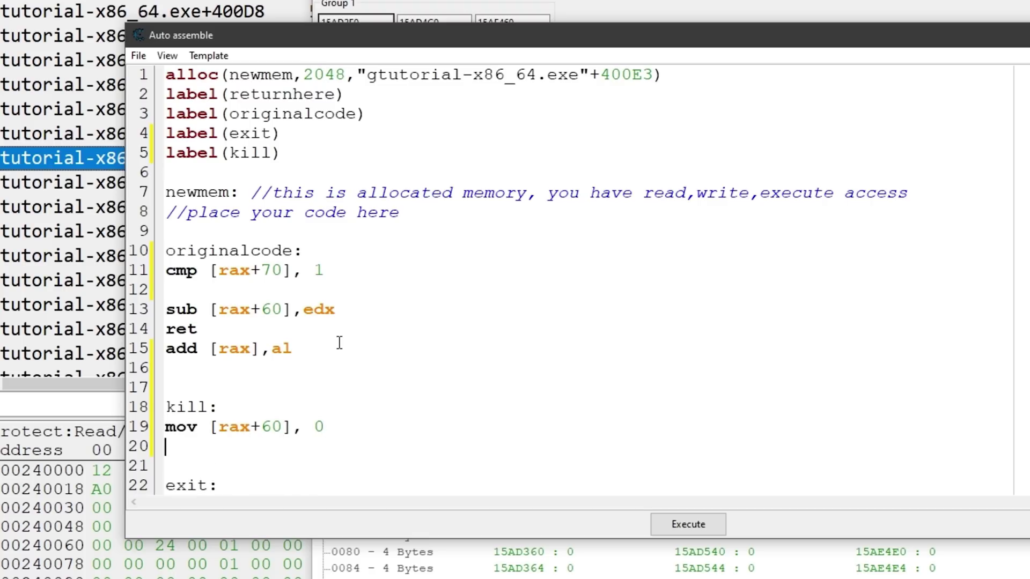
Step: Finish the kill block with 'ret' and type 'je' after the cmp line
scroll(252, 255, "down", 1)
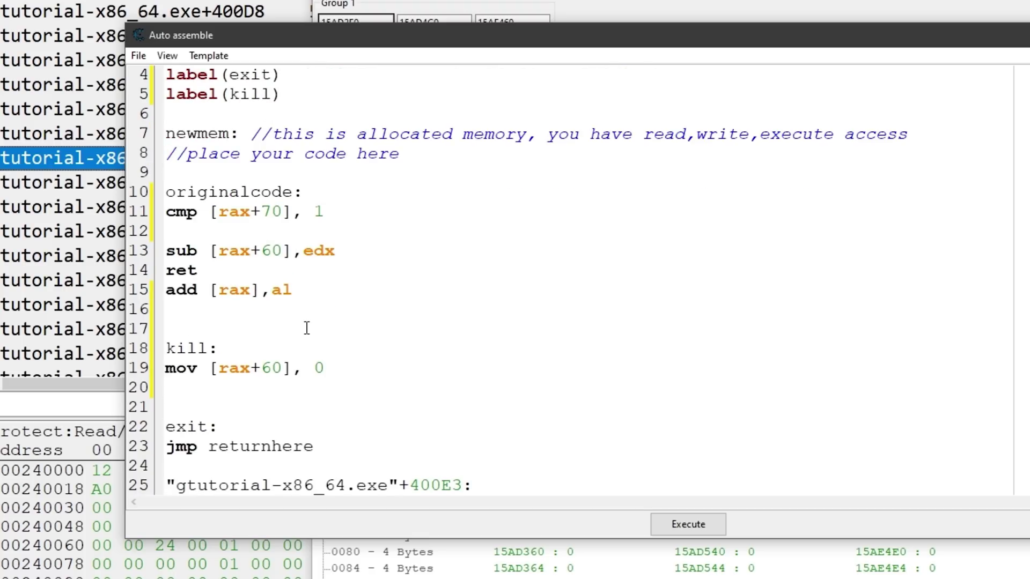
left_click_drag(355, 252, 165, 251)
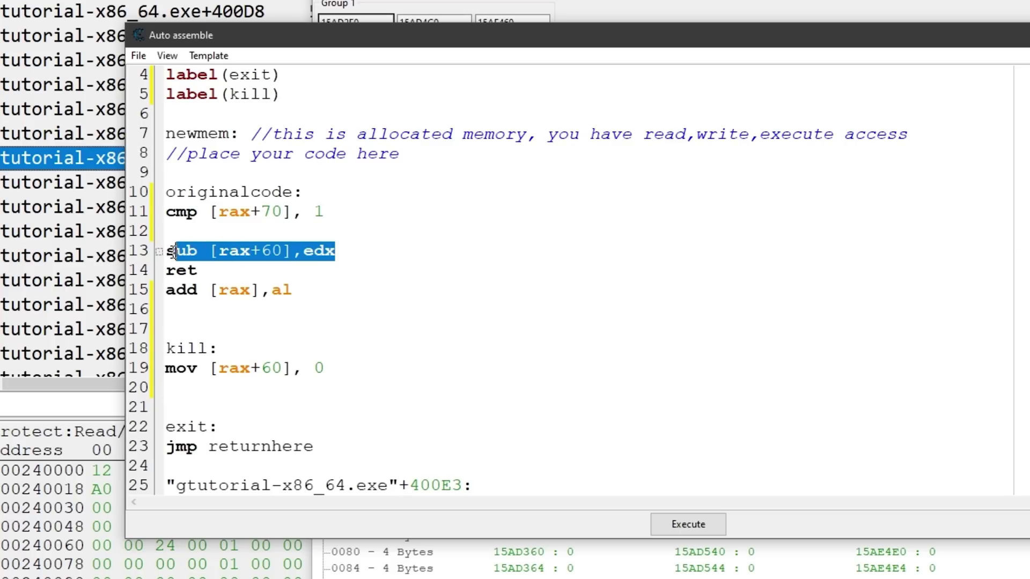
left_click(218, 270)
double_click(196, 270)
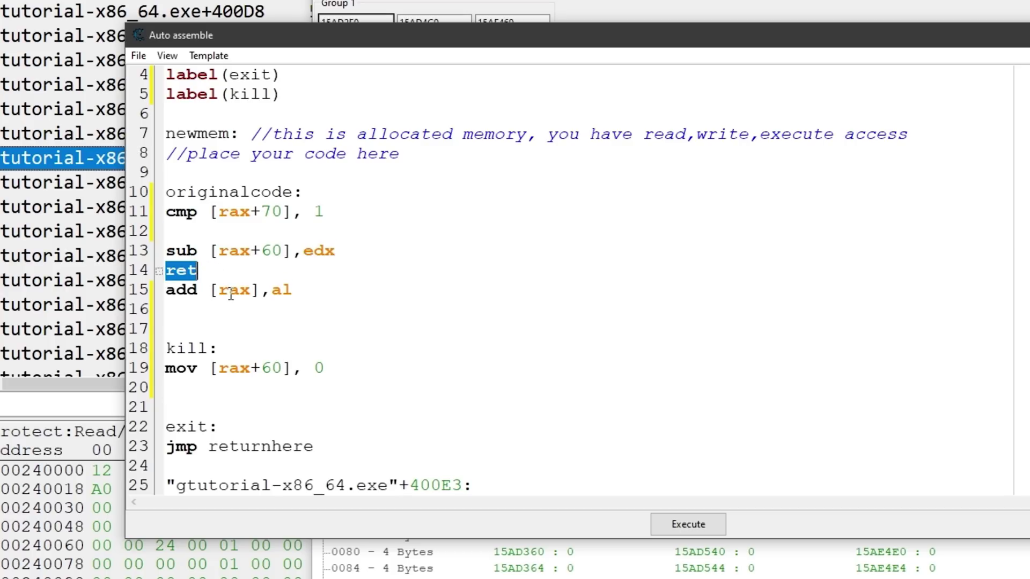
left_click(240, 386)
type("ret")
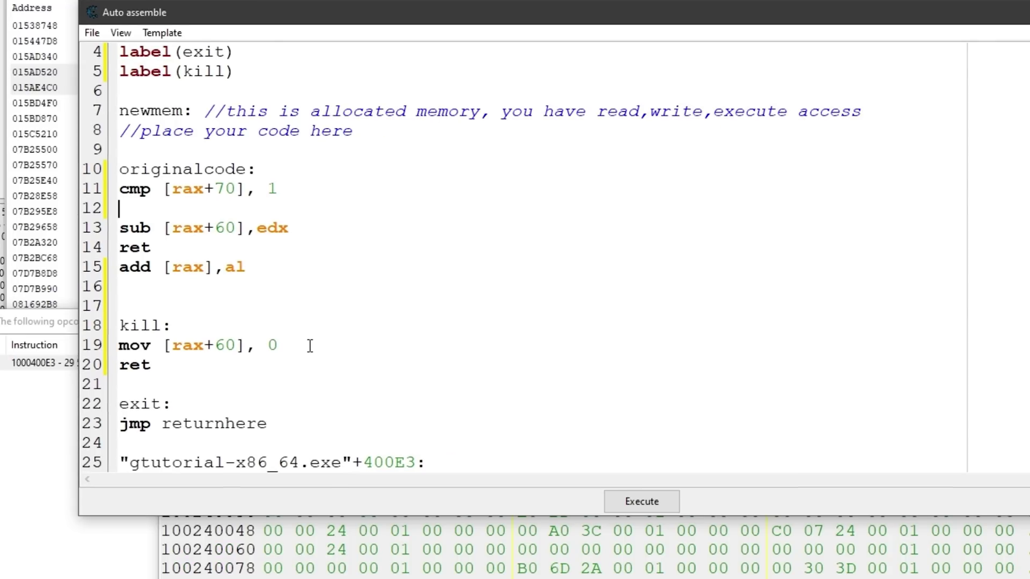
type("je")
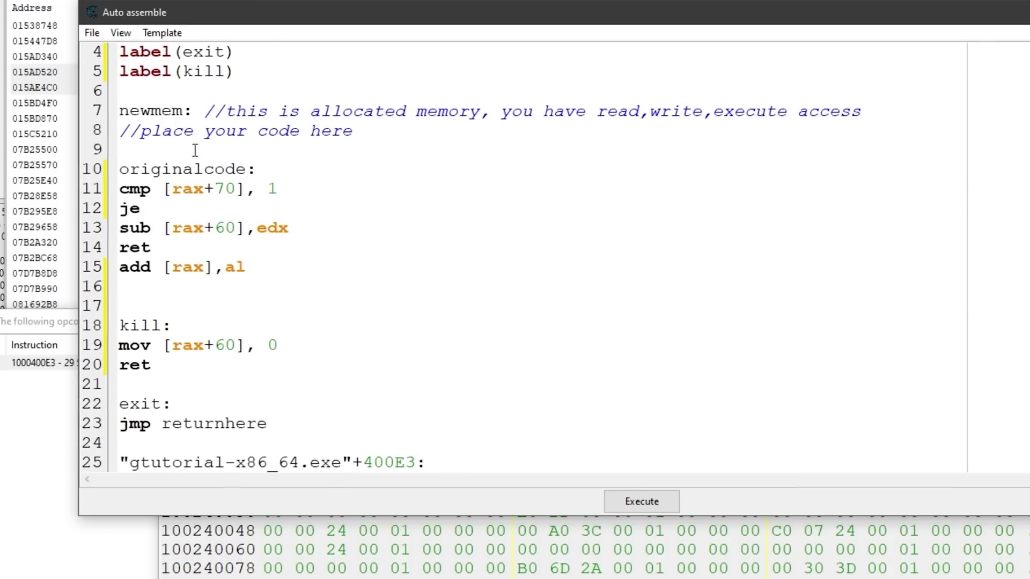